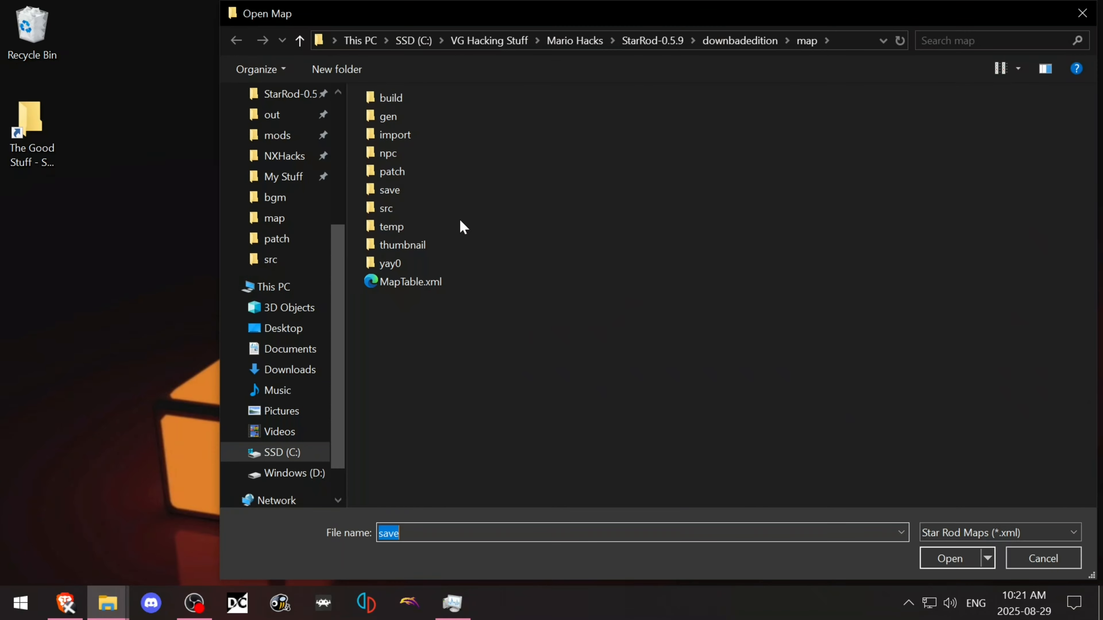
Step: Open the map kmr_00.xml from the src folder
double_click(412, 205)
click(923, 47)
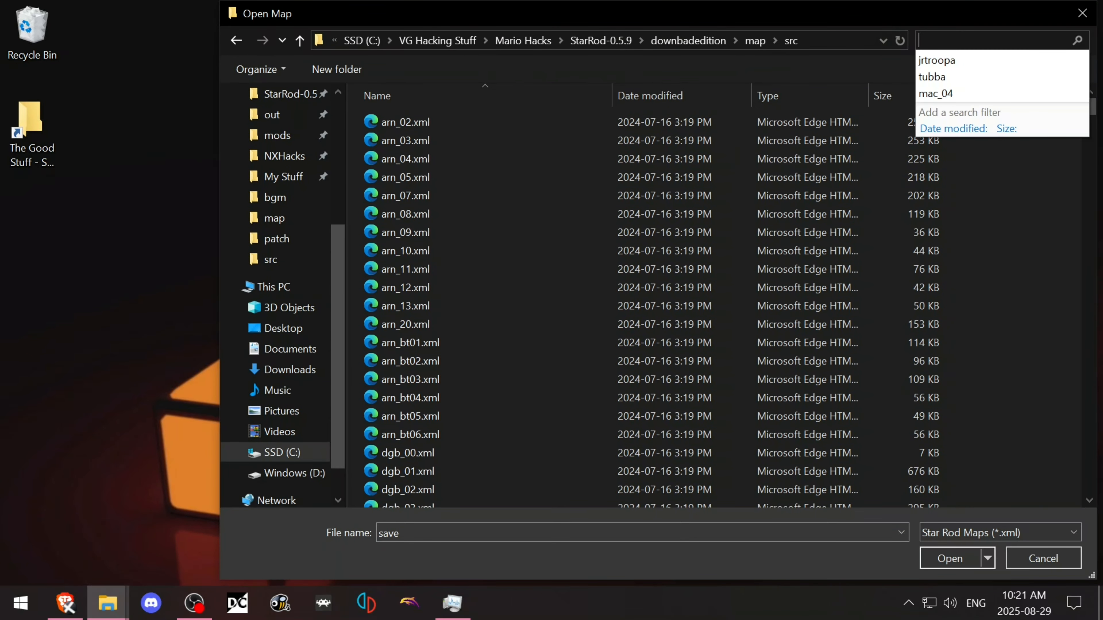
text(kmr_00)
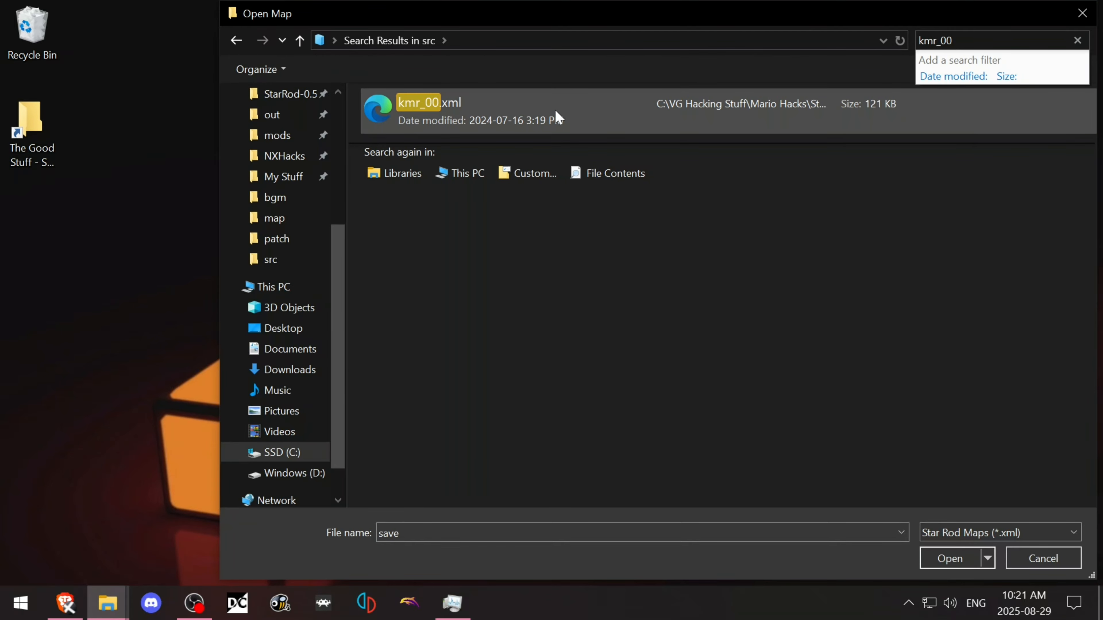
double_click(555, 108)
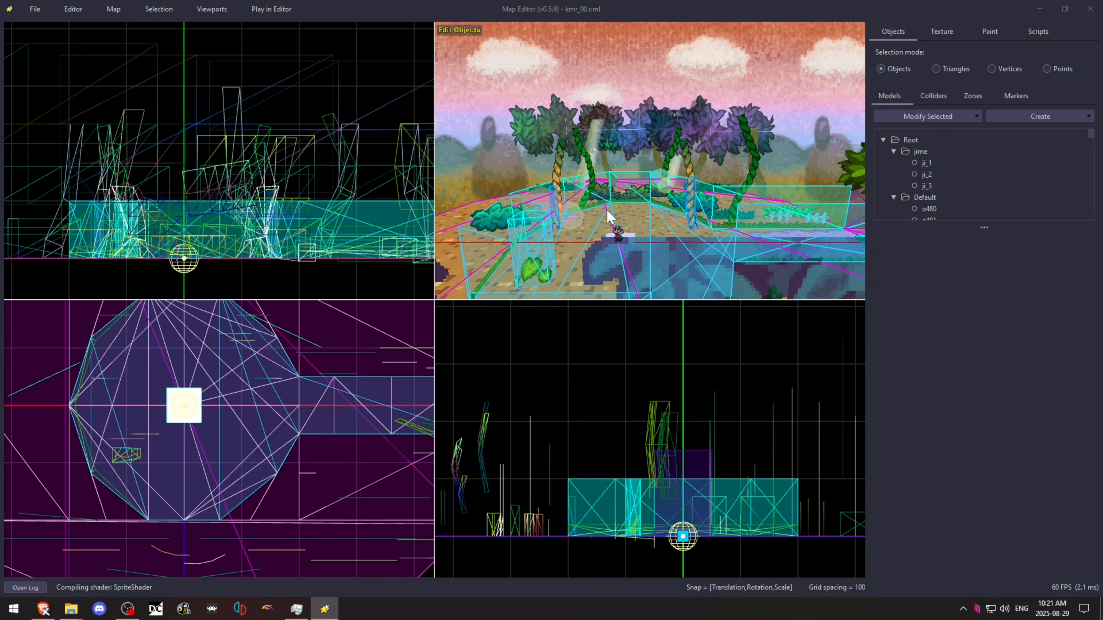
Step: Inspect the jime models, including ji_3, and the g122 colliders deili1, deilit1 and d1
click(929, 164)
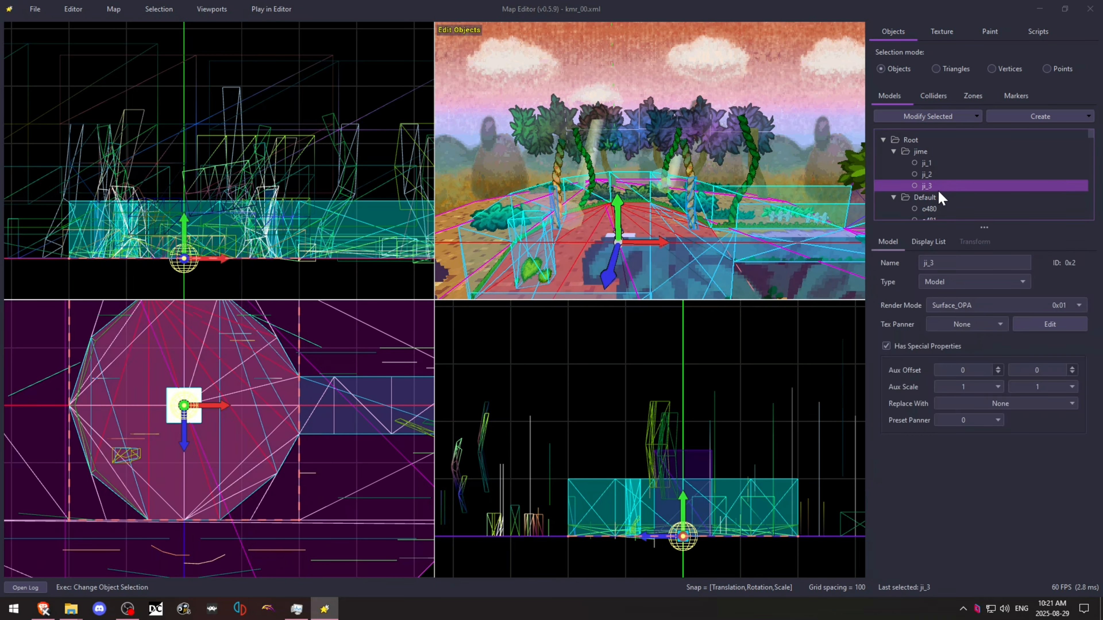
click(929, 185)
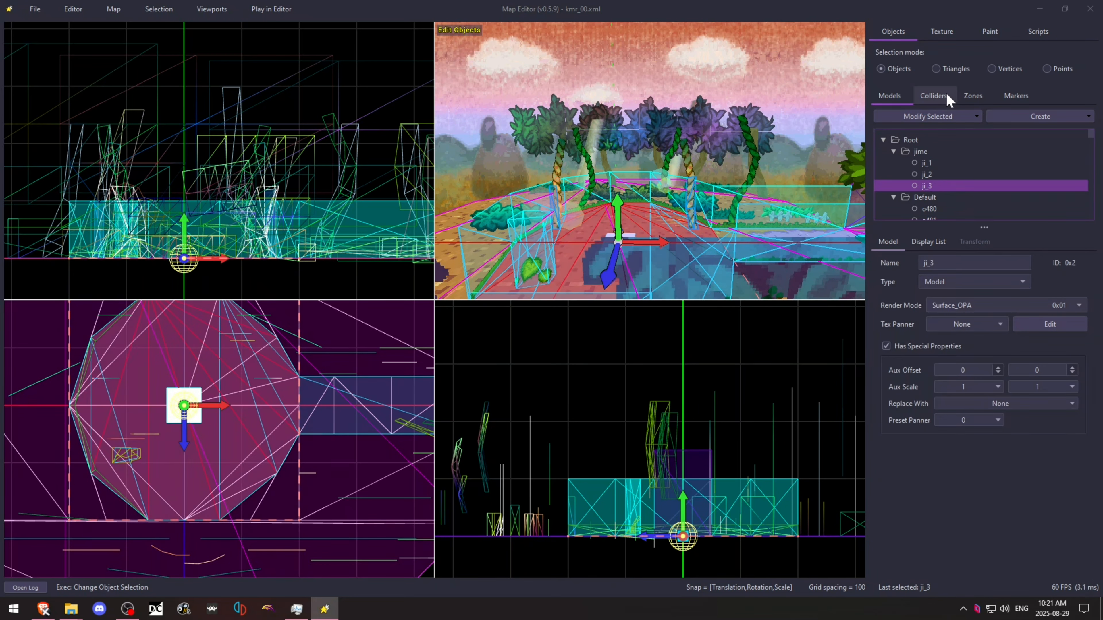
click(933, 96)
click(931, 174)
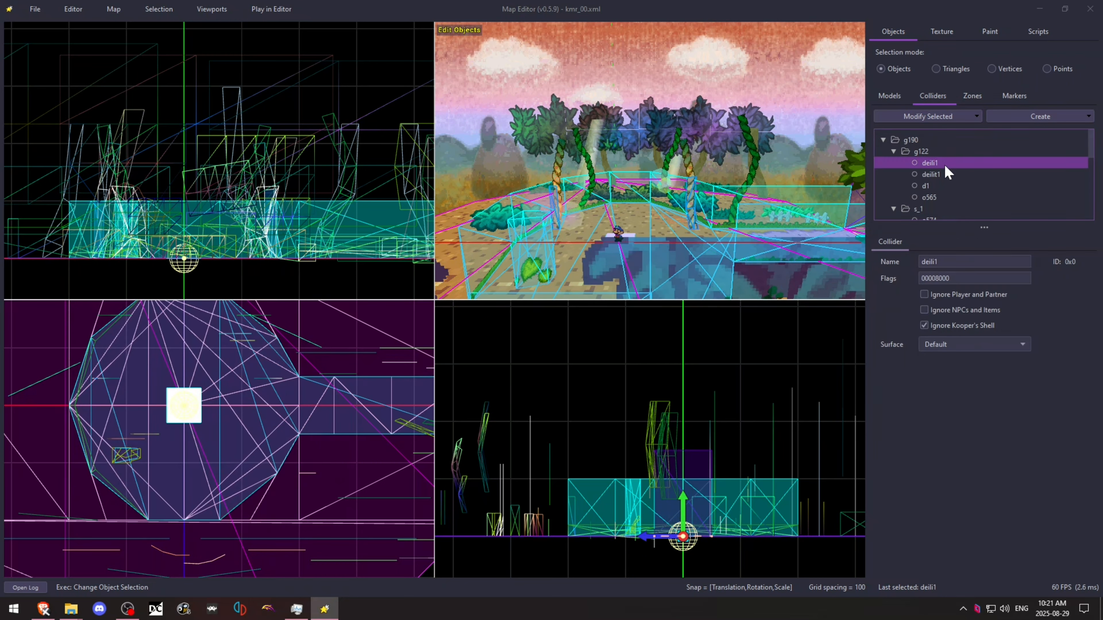
click(950, 163)
click(948, 175)
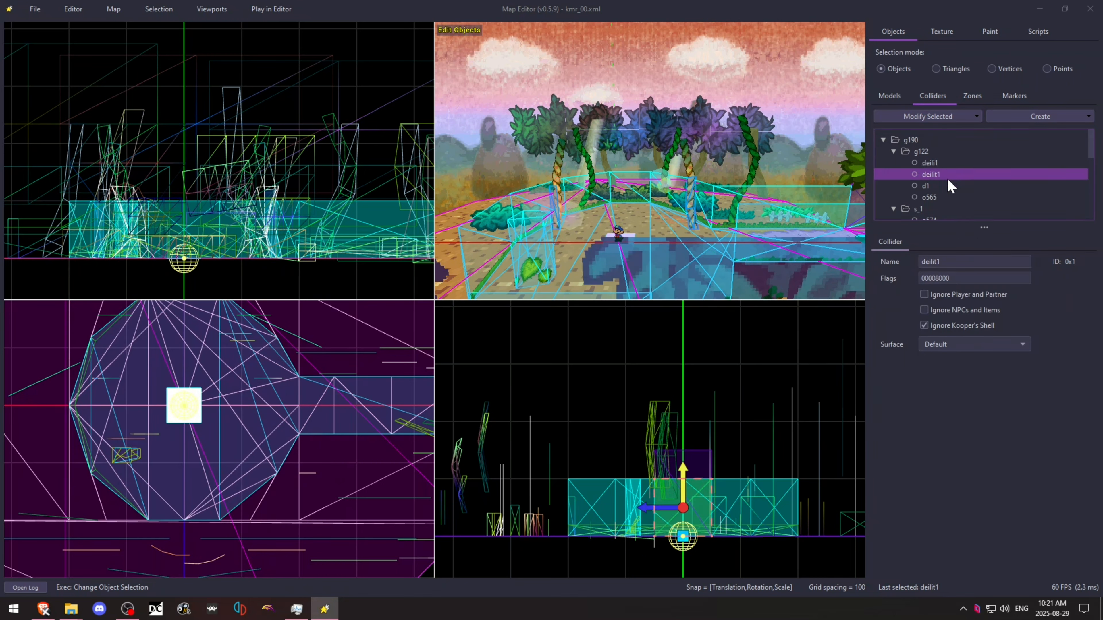
click(939, 165)
click(938, 184)
click(932, 174)
Step: Inspect the zones o301 and o299 and their camera data
click(972, 96)
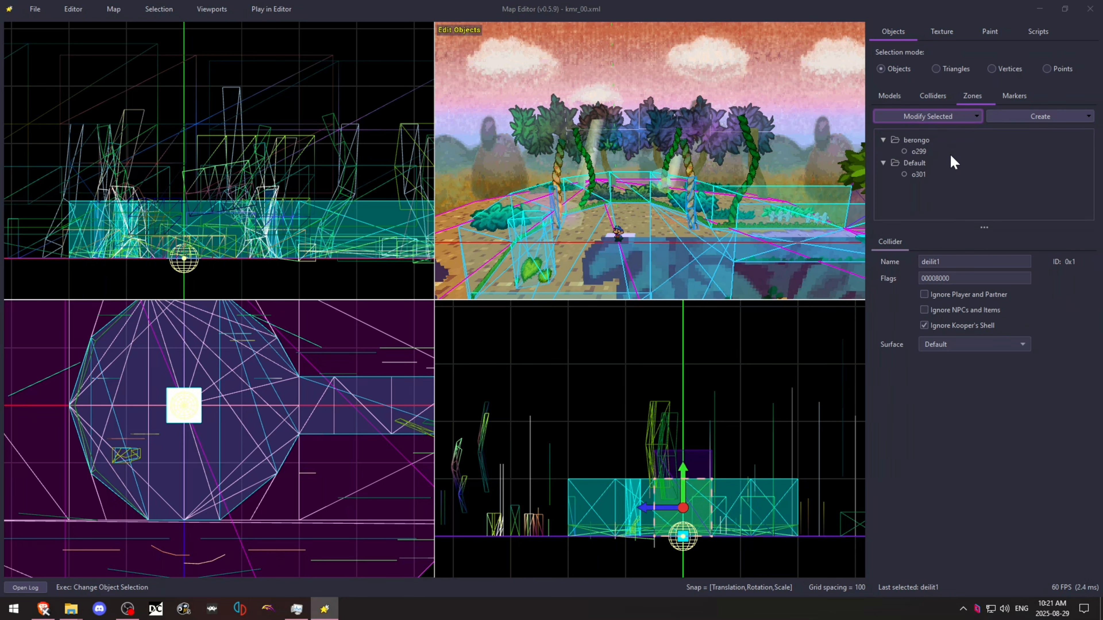
click(933, 174)
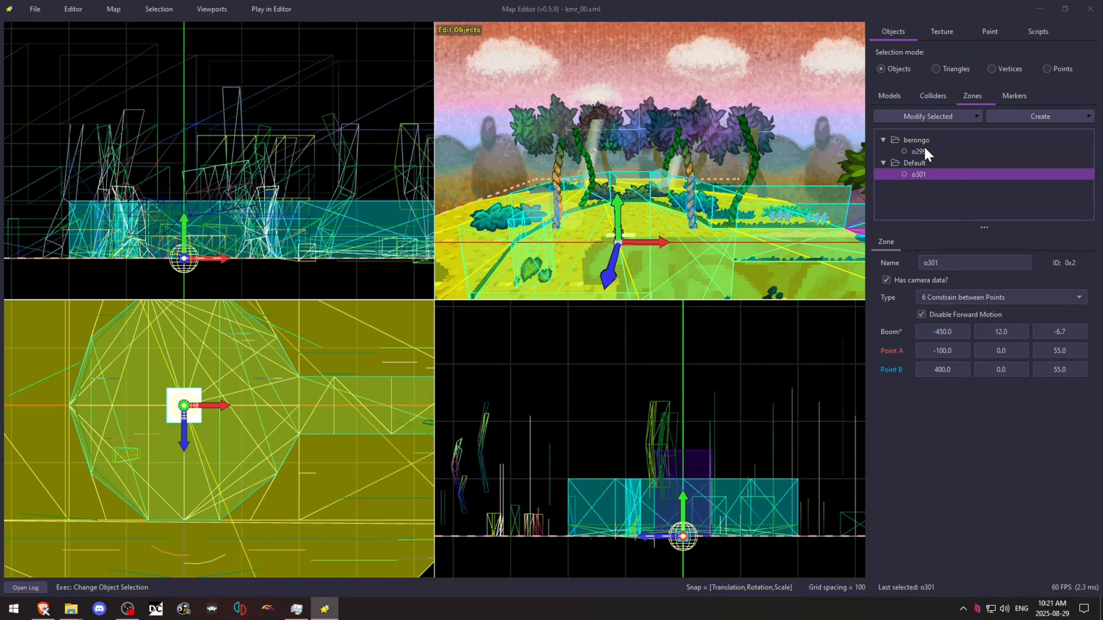
click(925, 149)
click(927, 174)
Step: Inspect the map's markers, from Entry0 and NPC_WorldEldstar_01 to the entity Entity80244080, and clear the selection
click(1004, 98)
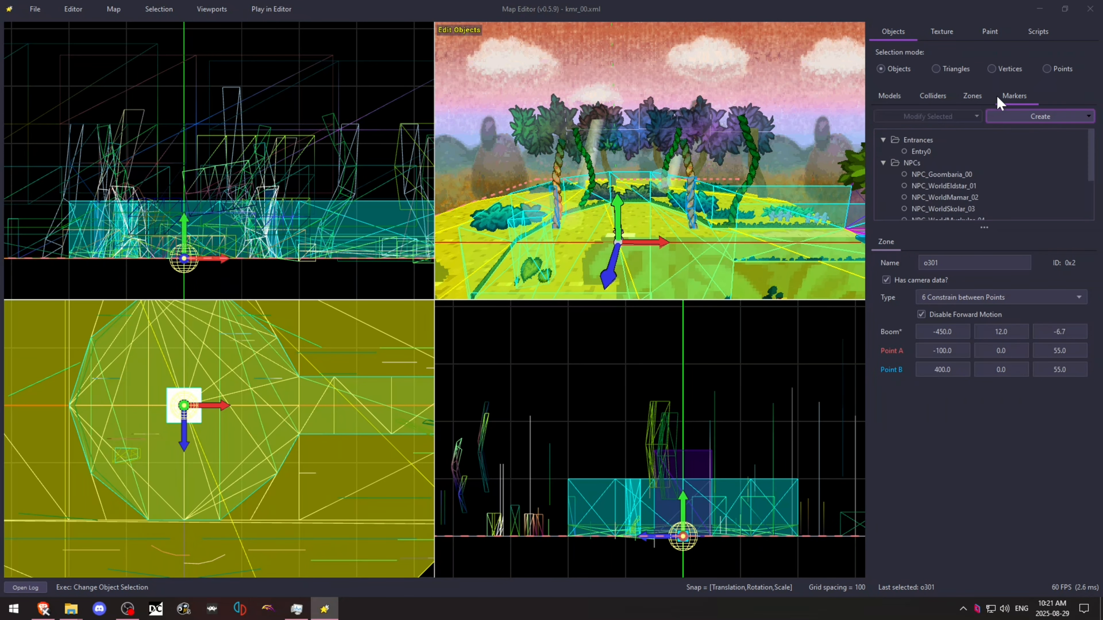
click(954, 176)
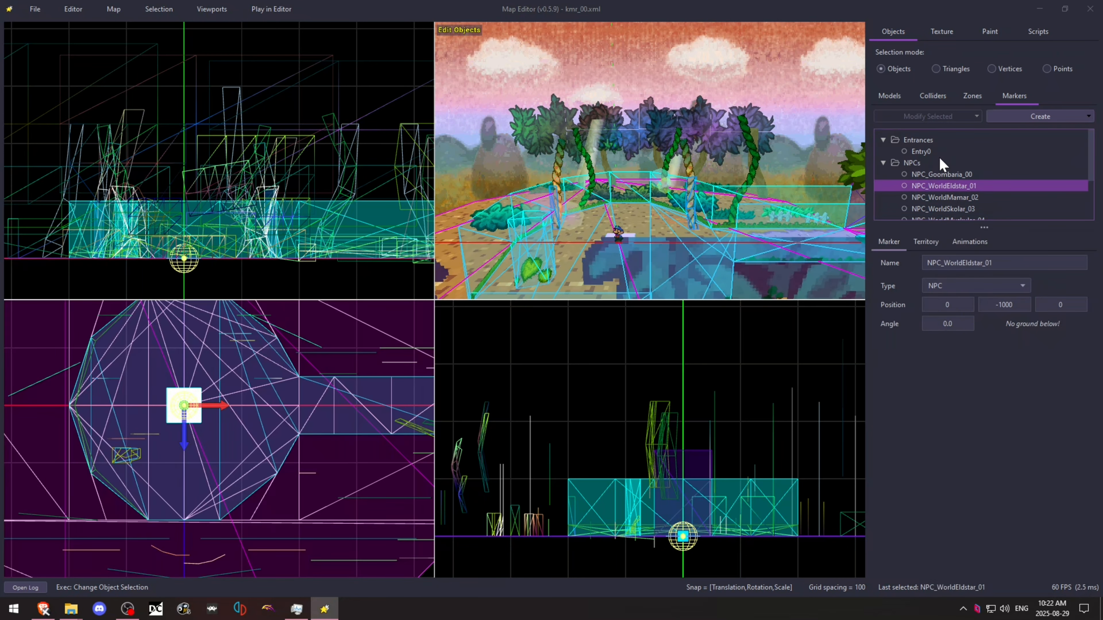
click(938, 152)
scroll(954, 186, down, 3)
click(954, 199)
click(953, 211)
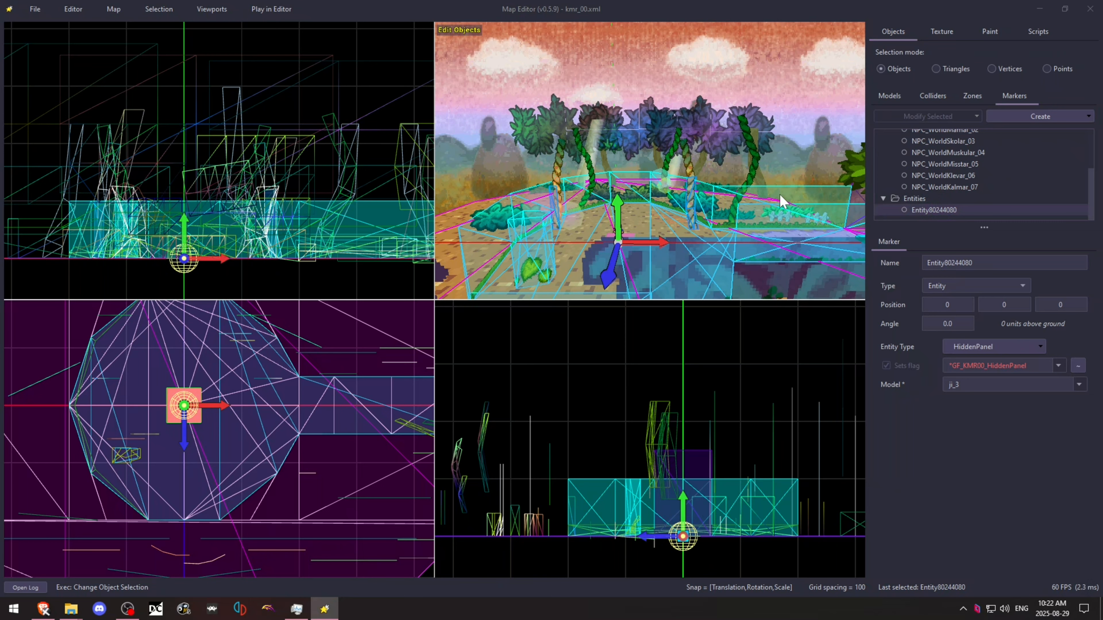
click(605, 440)
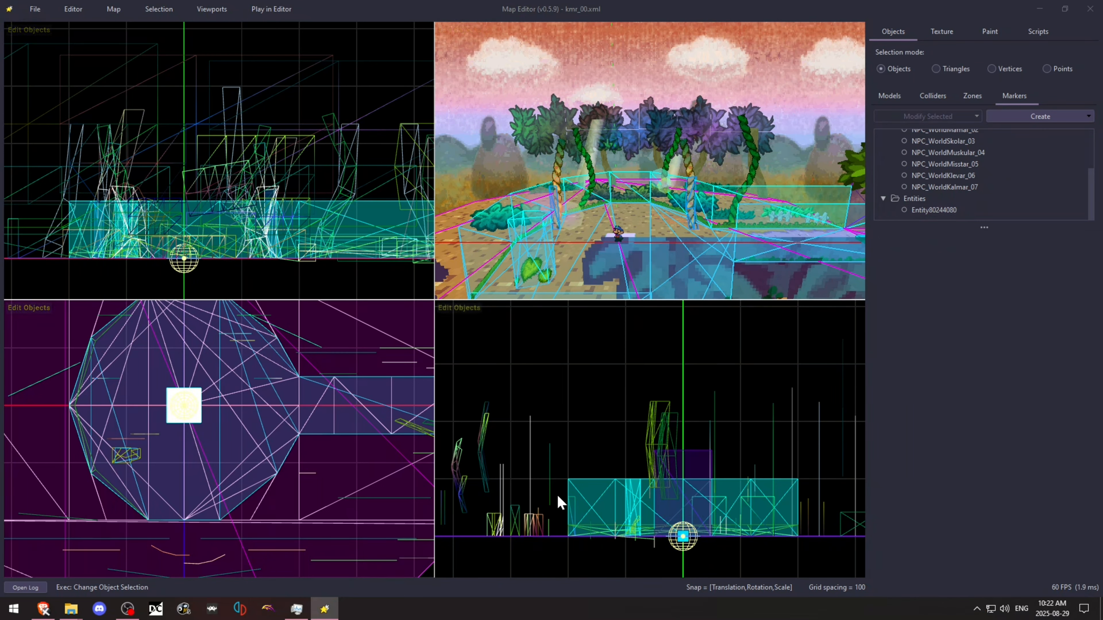
Step: Turn on textured display in the side, top and front viewports
key(t)
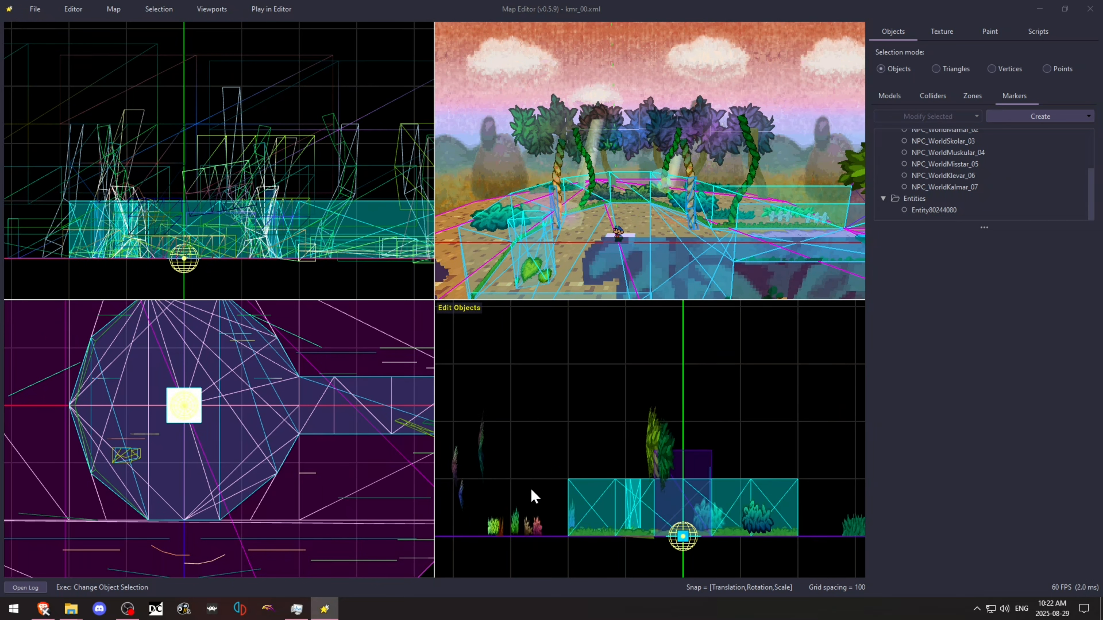
key(t)
key(t)
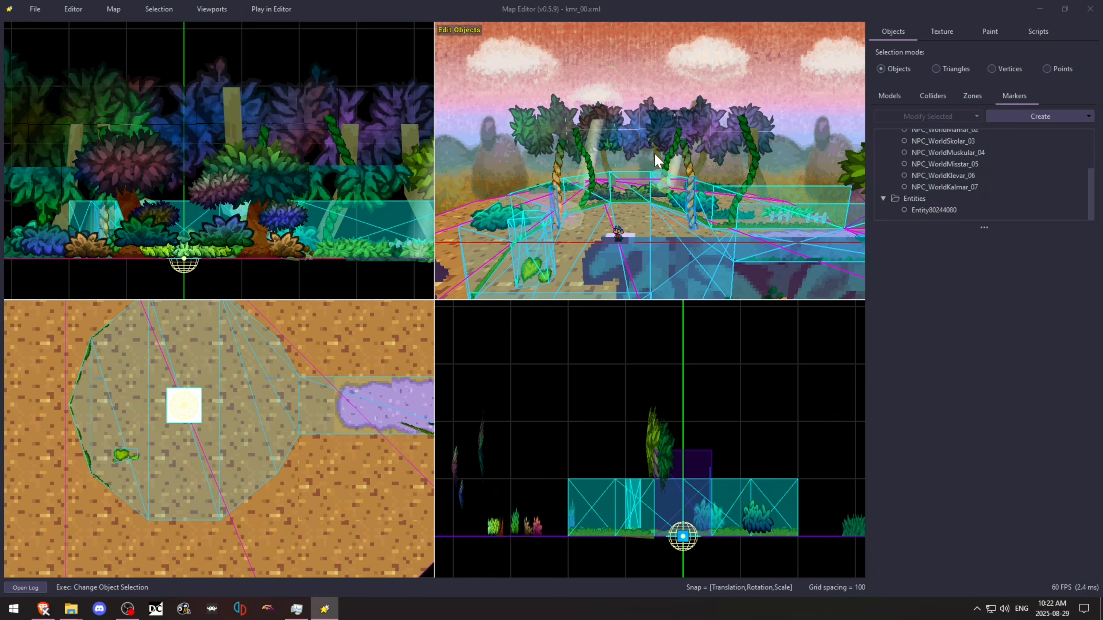
Step: Maximize the perspective viewport so it replaces the four-view layout
key(space)
right_drag(433, 327, 348, 317)
key(w)
key(w)
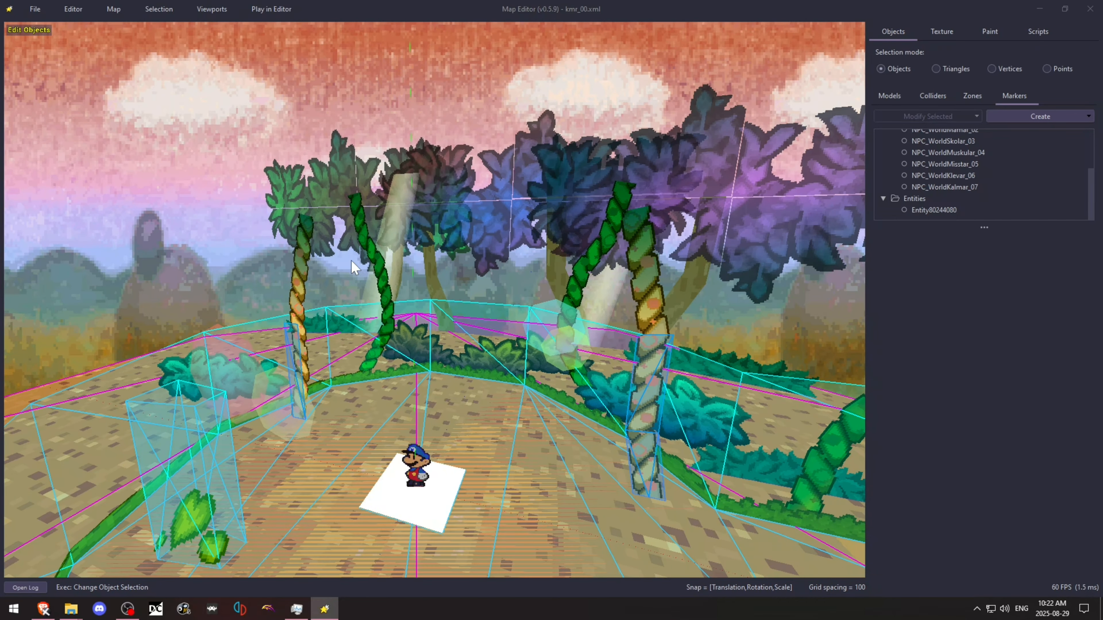
Step: Hide and reshow the map's models, colliders and zones, one category at a time
key(ctrl+1)
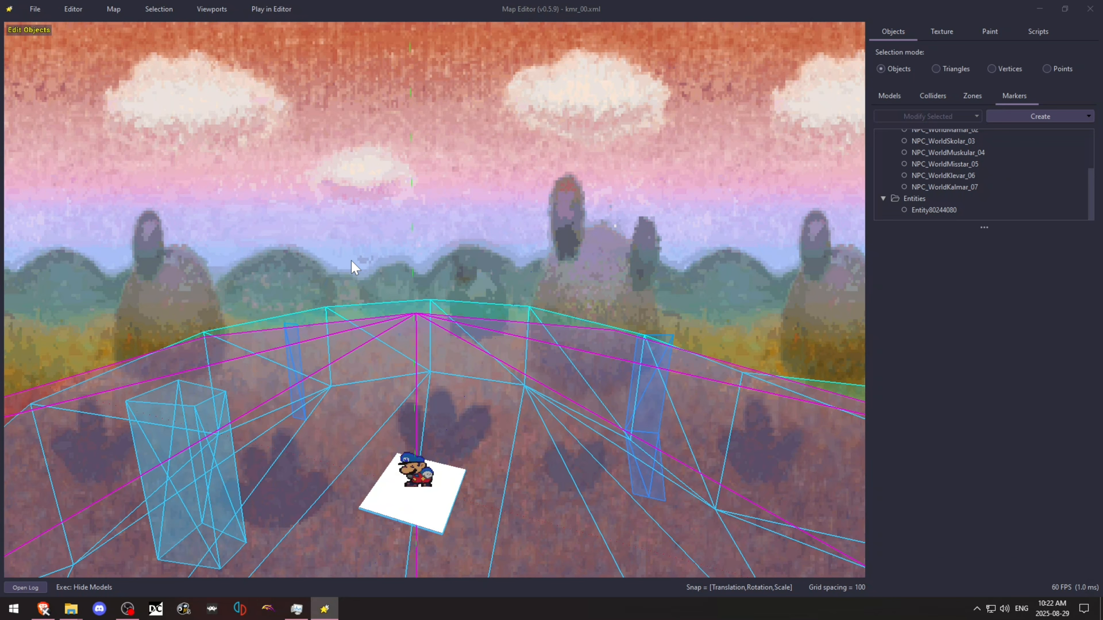
key(ctrl+1)
key(ctrl+2)
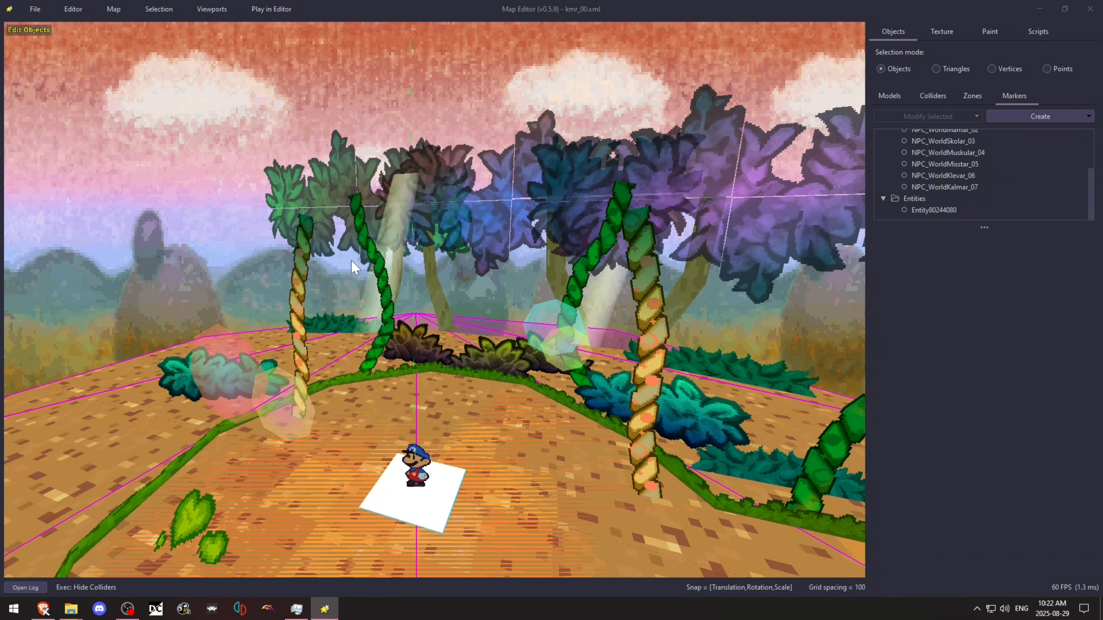
key(ctrl+2)
key(ctrl+3)
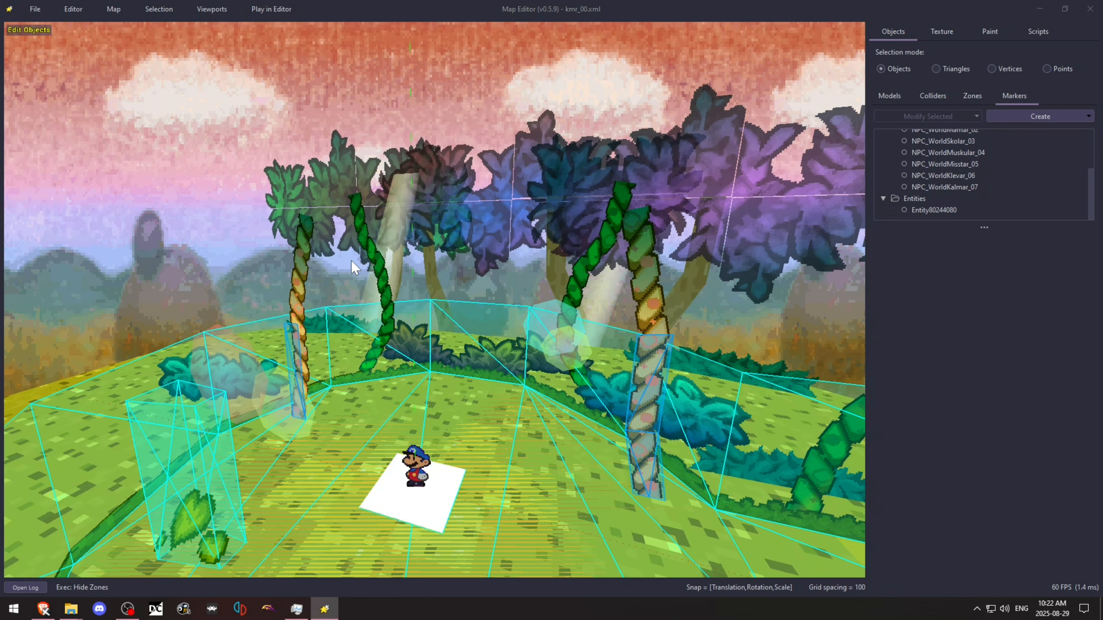
key(ctrl+3)
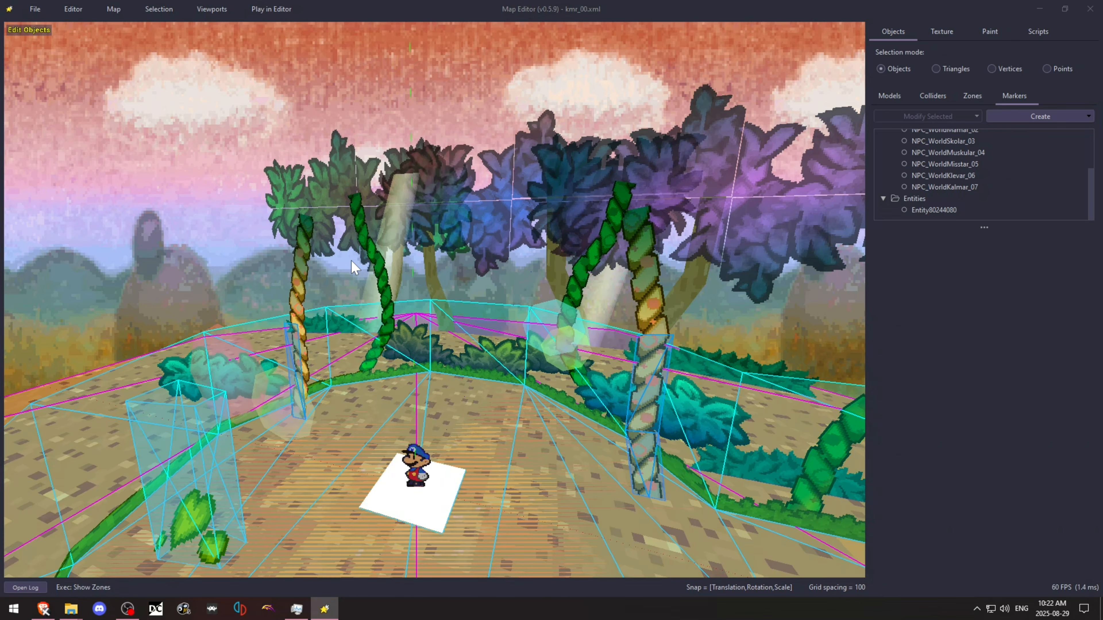
Step: Toggle the visibility of the markers off and on around Mario's starting spot
key(ctrl+4)
key(ctrl+4)
key(ctrl+4)
key(ctrl+4)
right_drag(352, 261, 439, 302)
key(ctrl+4)
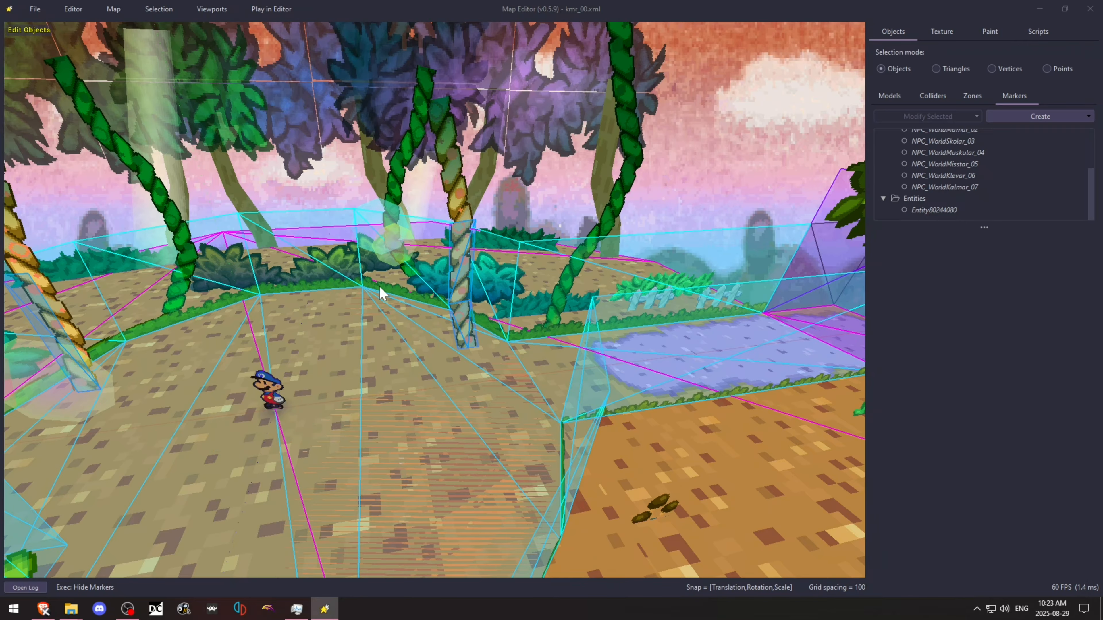
key(ctrl+4)
Step: Select and deselect the hidden panel marker beneath Mario, and hide and reshow the markers from below the ground
click(295, 430)
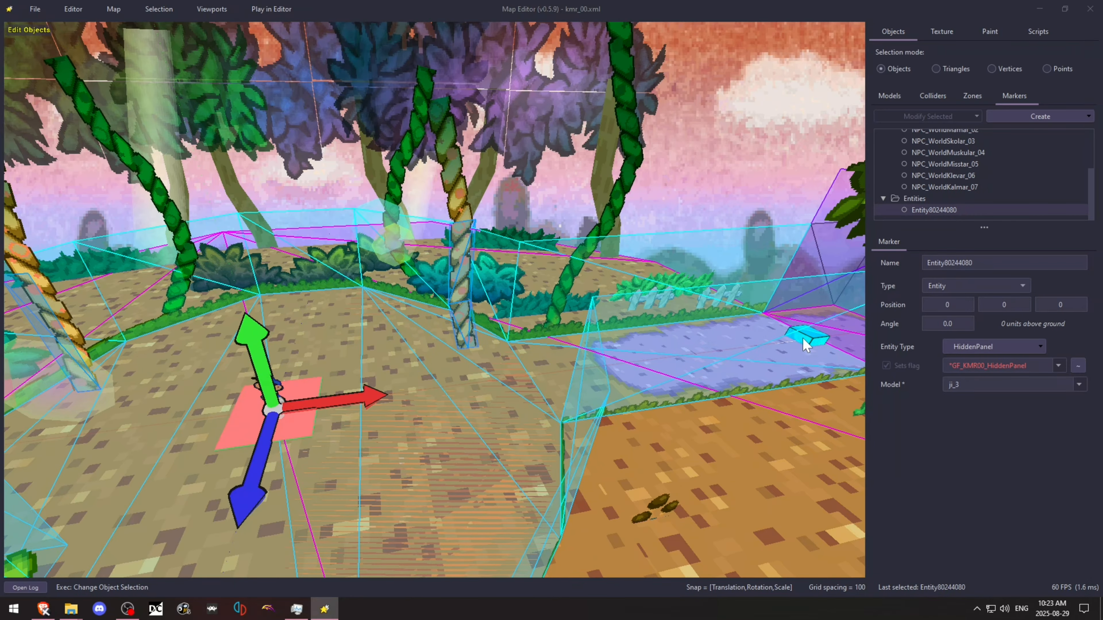
click(711, 190)
key(ctrl+4)
mouse_move(684, 198)
right_down()
mouse_move(794, 248)
mouse_move(677, 187)
mouse_move(539, 186)
mouse_move(808, 186)
mouse_move(431, 343)
right_up()
key(w)
key(ctrl+4)
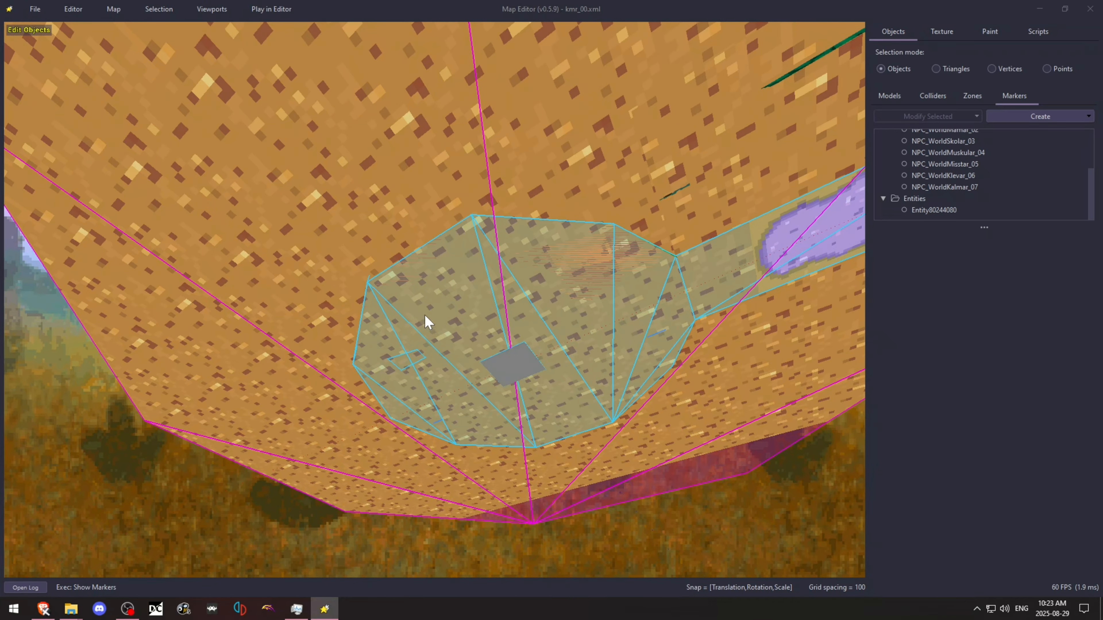
Step: Inspect the NPC markers stacked below the map, selecting and deselecting NPC_WorldMisstar_05
mouse_move(407, 267)
right_down()
mouse_move(407, 426)
mouse_move(322, 356)
mouse_move(439, 451)
mouse_move(539, 504)
mouse_move(612, 504)
mouse_move(647, 478)
mouse_move(491, 543)
mouse_move(521, 478)
mouse_move(508, 460)
mouse_move(530, 456)
right_up()
key(w)
key(w)
key(s)
click(433, 306)
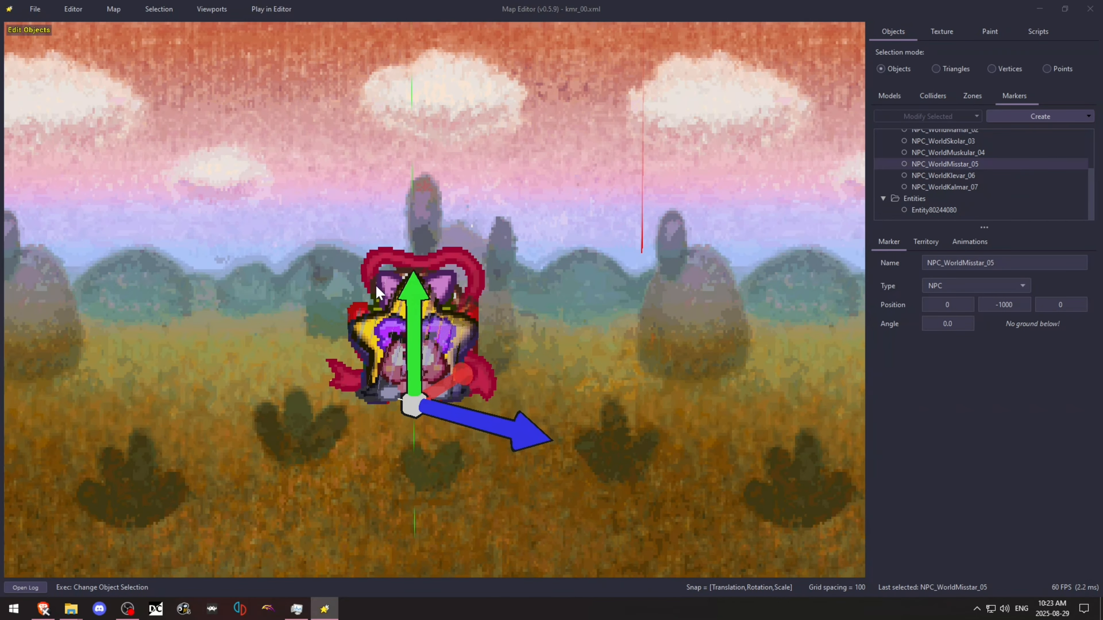
click(543, 291)
click(426, 308)
click(385, 318)
click(422, 319)
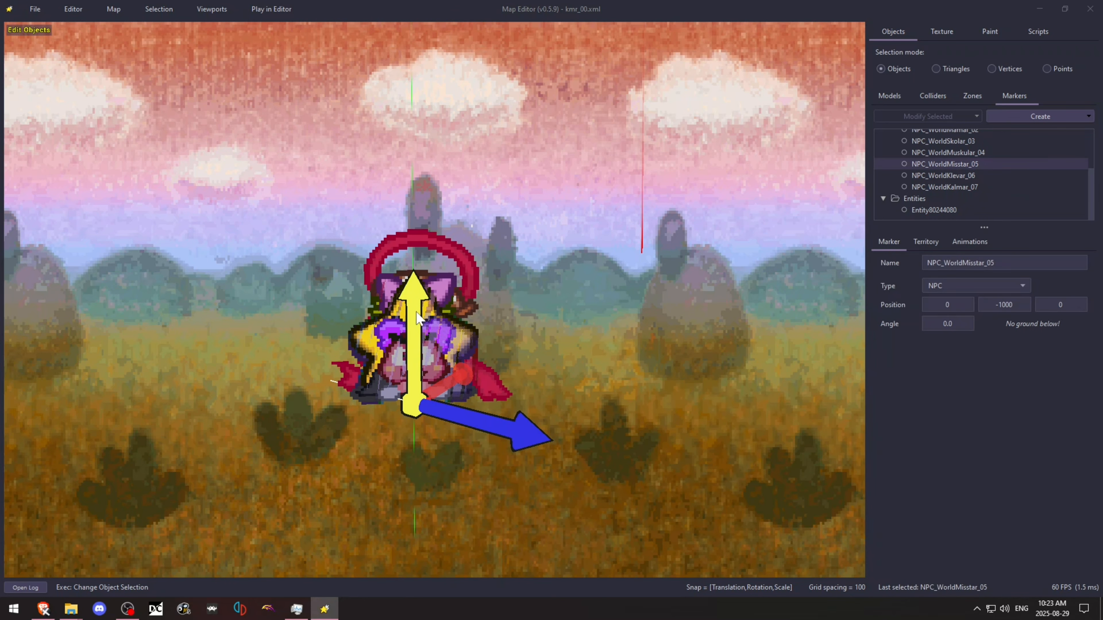
click(521, 321)
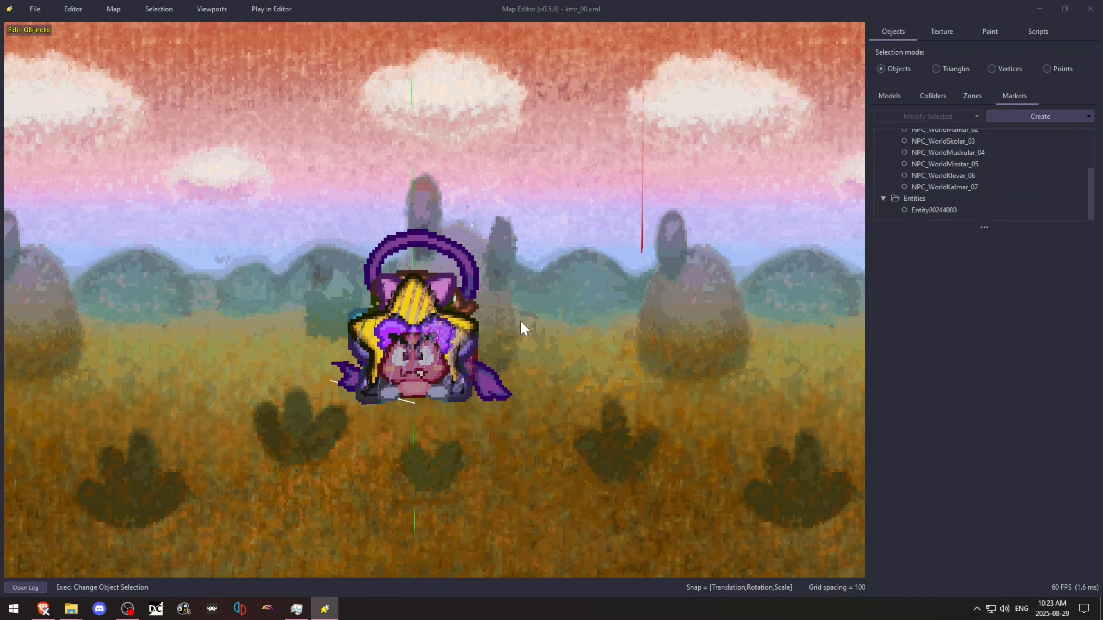
click(404, 305)
click(518, 308)
Step: Look back over the clearing around Mario from above the ground
right_drag(515, 307, 451, 391)
key(a)
key(d)
key(s)
key(w)
key(w)
key(s)
key(w)
key(s)
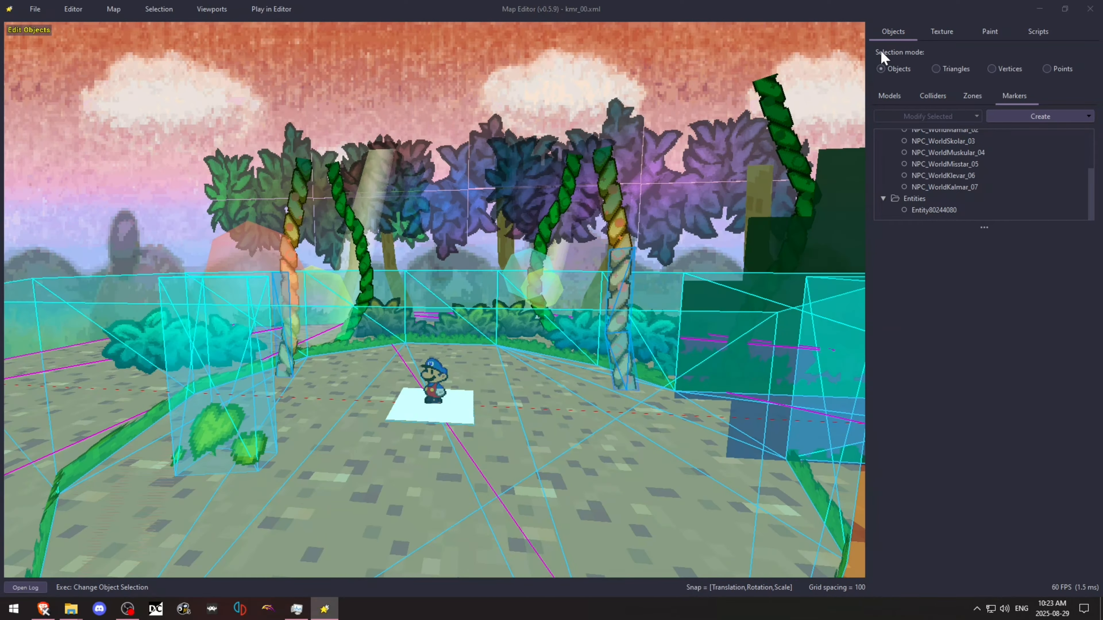
Step: Browse the available textures and sample the texture used on the outer ground
click(939, 32)
scroll(1101, 352, down, 3)
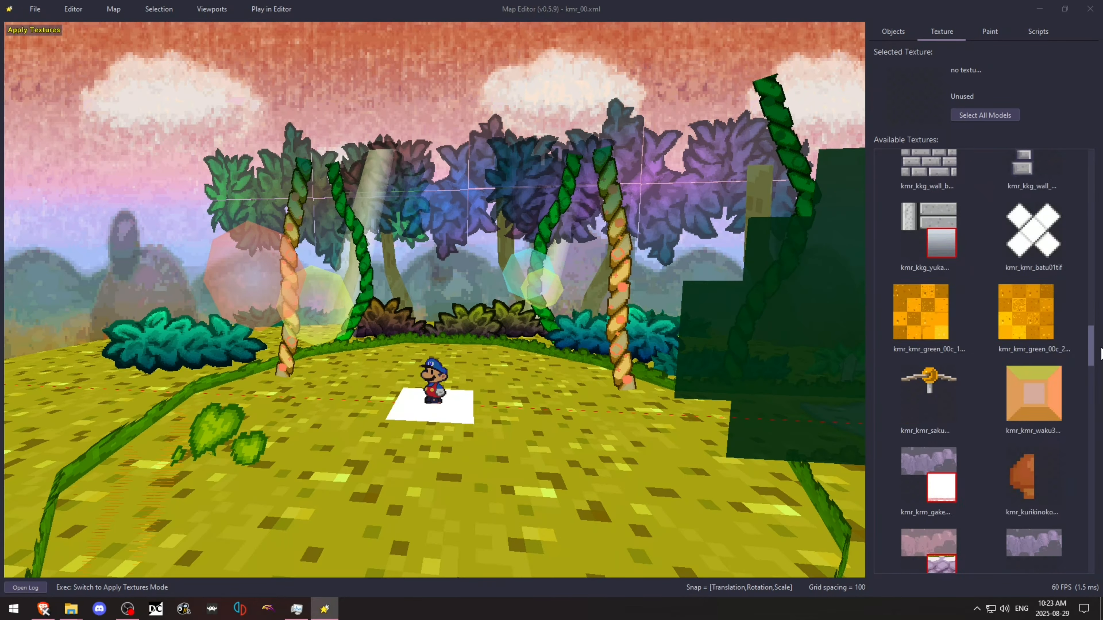
drag(1101, 352, 1101, 510)
right_drag(543, 326, 434, 369)
key(s)
key(w)
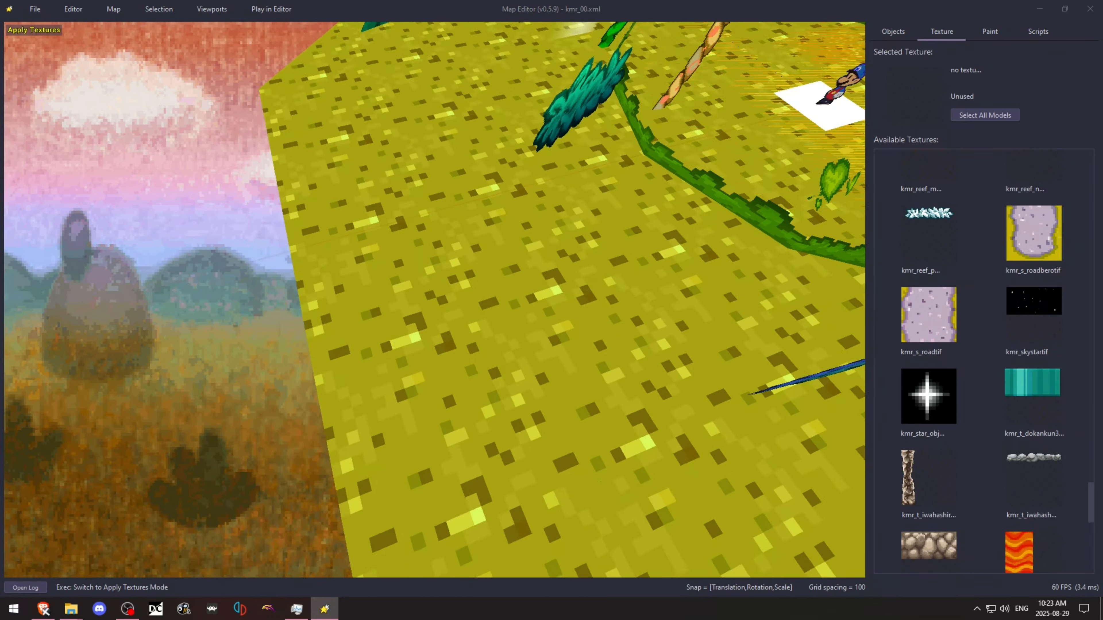
right_drag(448, 176, 446, 196)
click(448, 176)
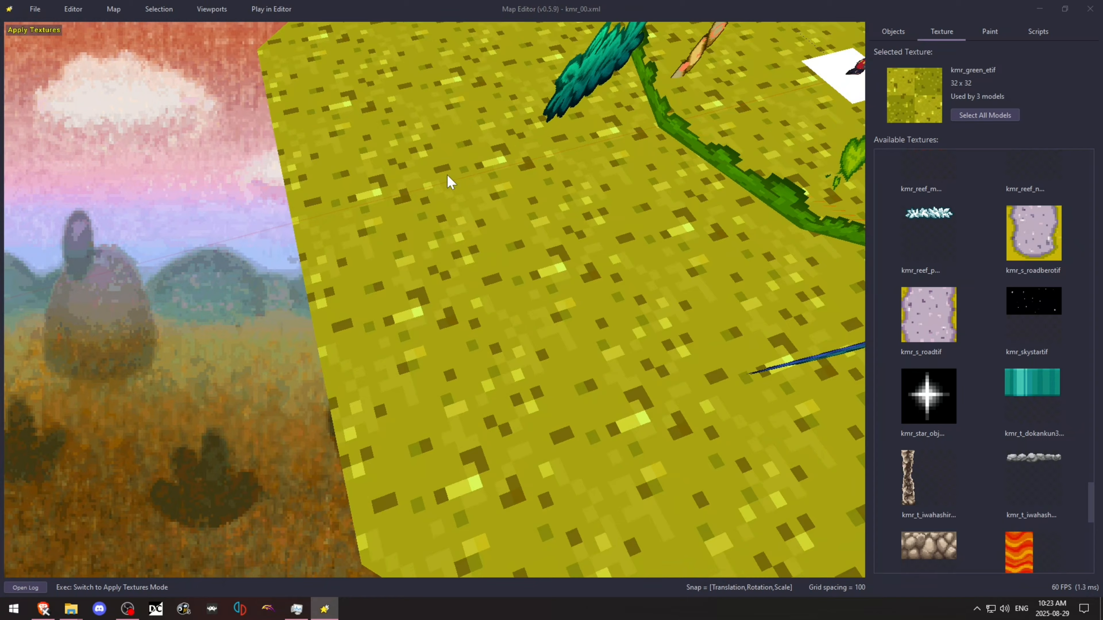
Step: Select the outer ground model o474 and apply the kmr_t_dokankun3tif texture to it
click(908, 26)
right_drag(362, 240, 393, 178)
click(382, 241)
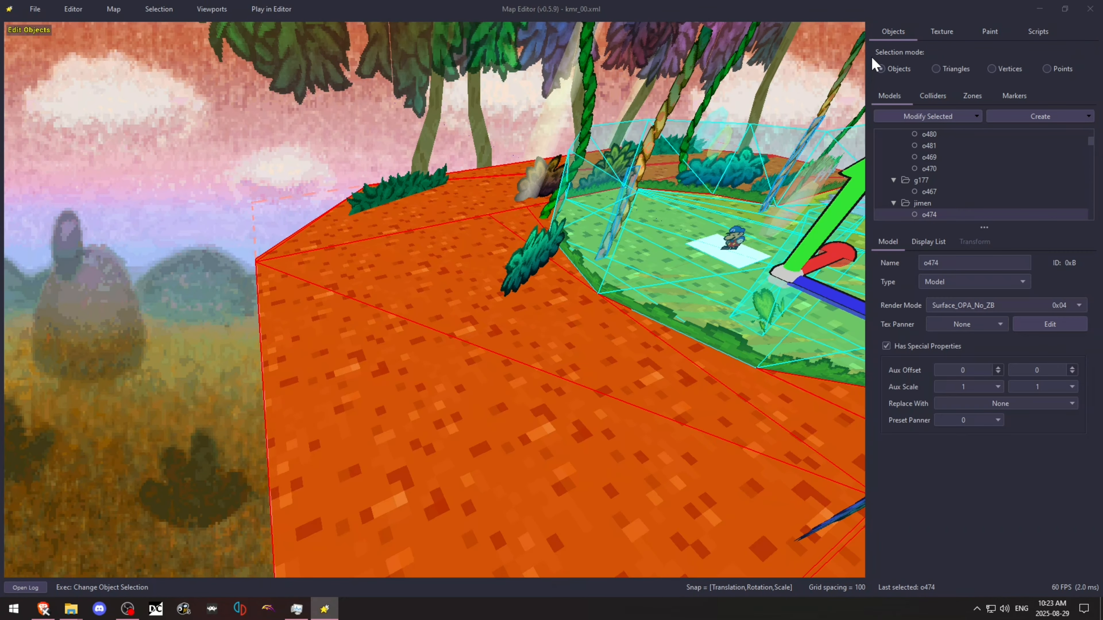
click(941, 32)
click(1036, 391)
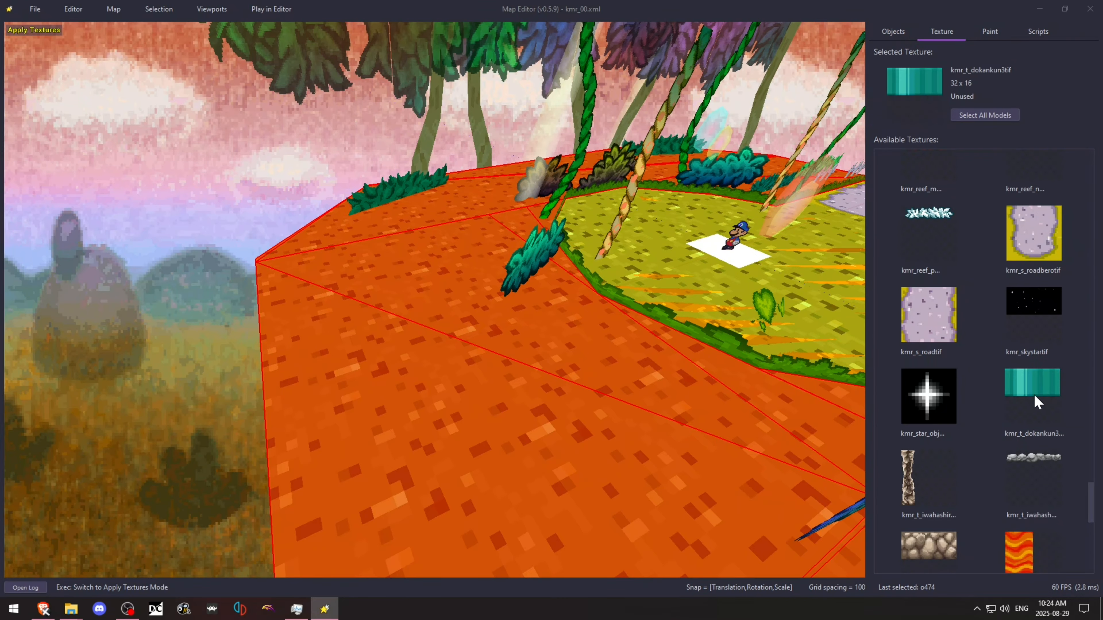
click(447, 331)
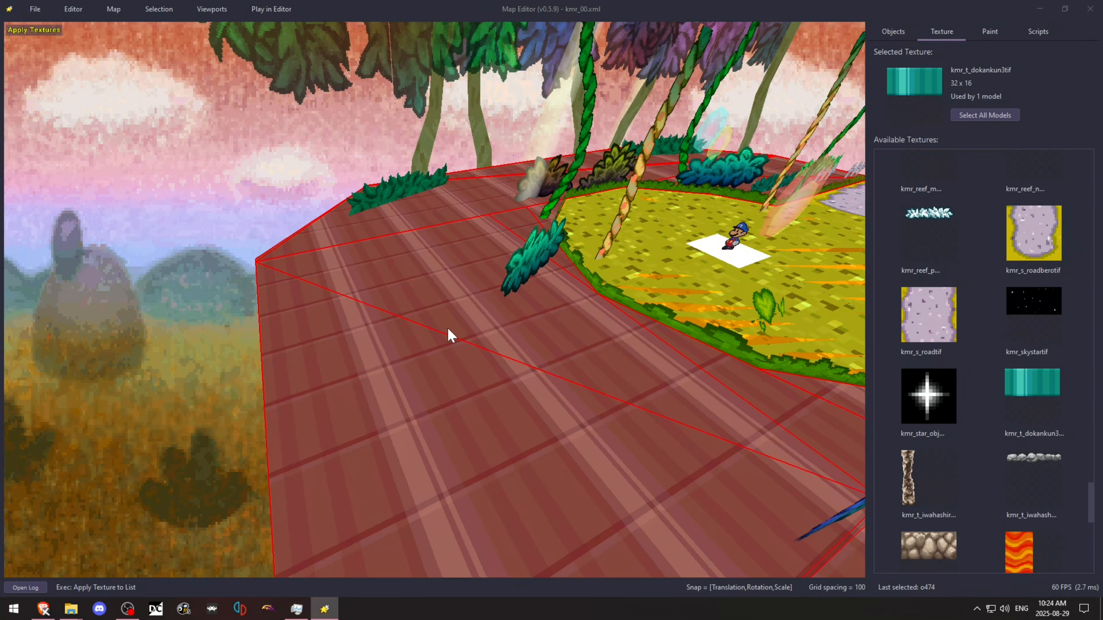
Step: Deselect the retextured outer ground, look at it in object editing mode and reselect model o474
click(889, 35)
click(67, 261)
mouse_move(359, 328)
right_down()
mouse_move(359, 300)
mouse_move(330, 300)
mouse_move(326, 330)
mouse_move(319, 319)
mouse_move(360, 300)
mouse_move(343, 328)
right_up()
key(w)
key(s)
key(w)
click(519, 416)
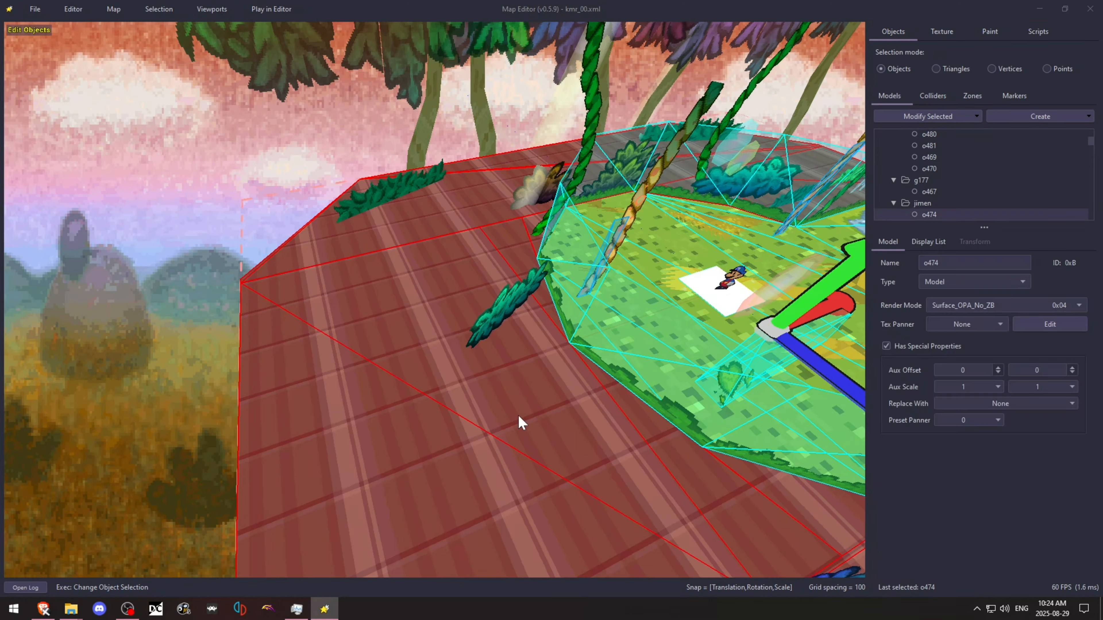
Step: Apply the kmr_skystartif texture to the selected outer ground model, return to object editing and clear the selection
click(953, 27)
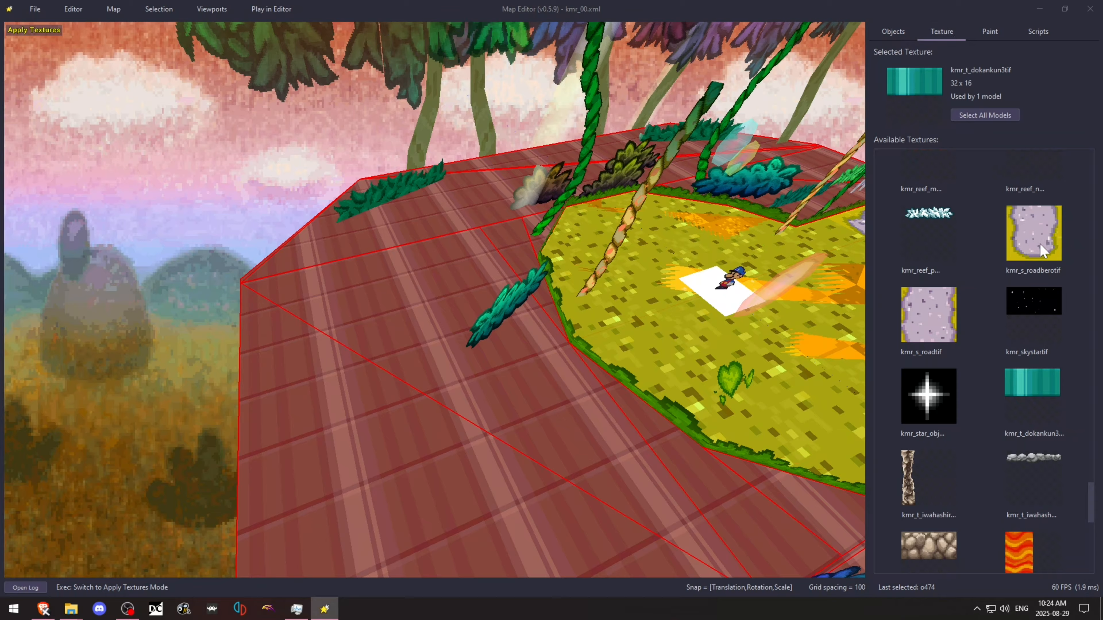
click(1043, 302)
click(423, 390)
click(903, 37)
click(283, 190)
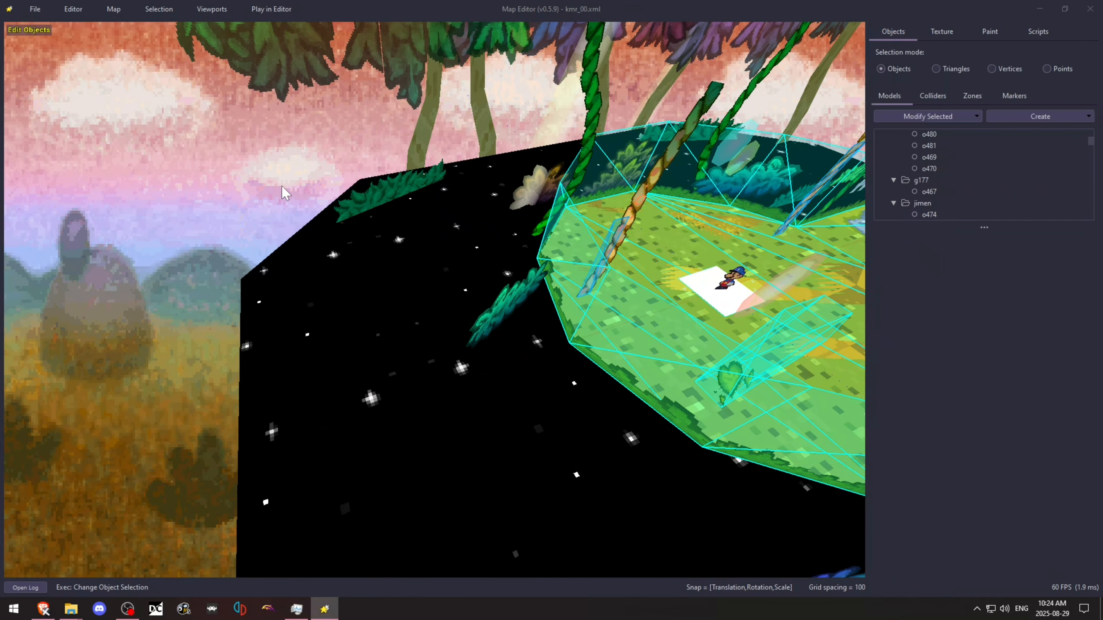
Step: Select the teal bush model 12 on the starry ground and apply the kmr_skystartif texture to it
key(d)
mouse_move(283, 190)
right_down()
mouse_move(273, 191)
mouse_move(296, 191)
mouse_move(243, 243)
mouse_move(260, 191)
mouse_move(295, 166)
mouse_move(283, 161)
mouse_move(260, 209)
mouse_move(247, 169)
mouse_move(283, 190)
right_up()
key(s)
key(d)
key(w)
key(w)
key(s)
key(w)
key(s)
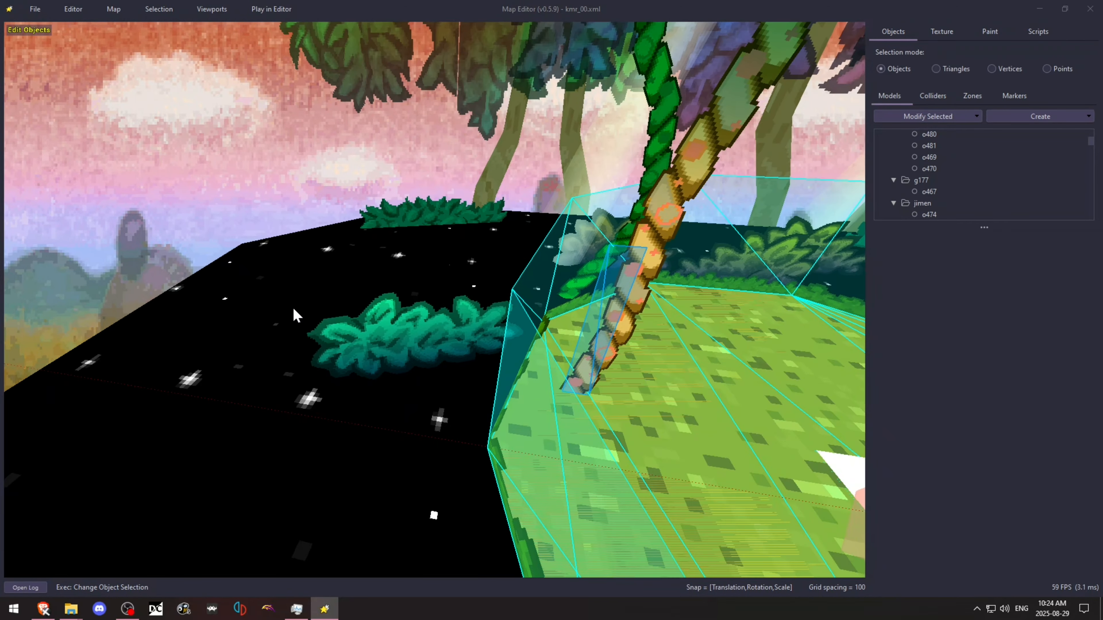
click(369, 336)
click(941, 31)
click(465, 362)
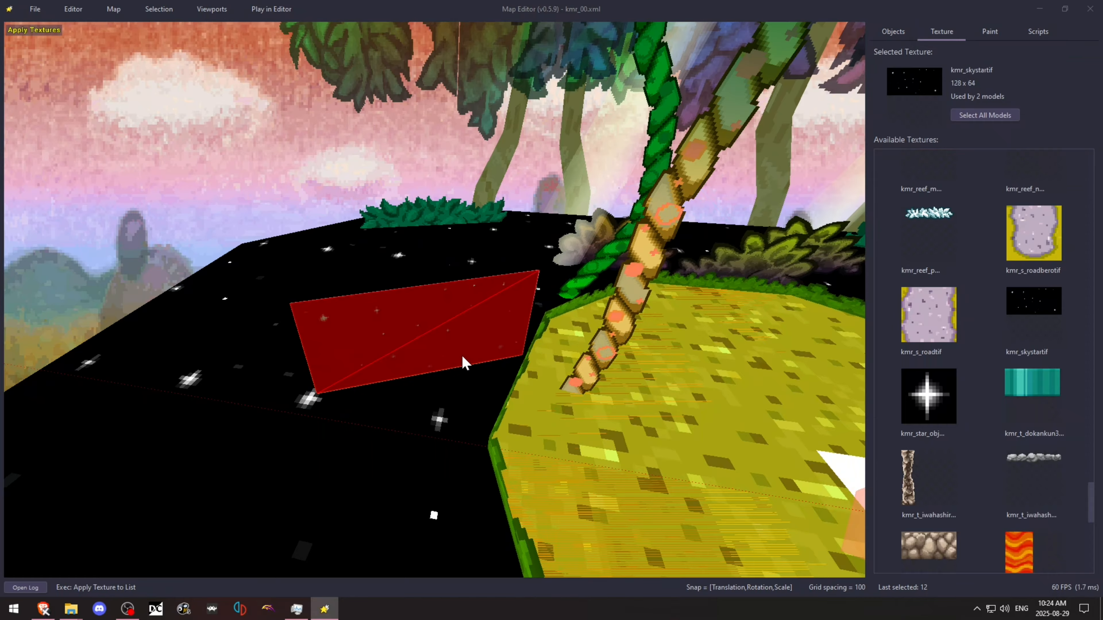
Step: Return to object editing and undo the texture change on bush model 12
click(904, 31)
click(233, 169)
key(s)
right_drag(234, 169, 320, 260)
key(a)
key(w)
key(d)
key(s)
key(a)
key(s)
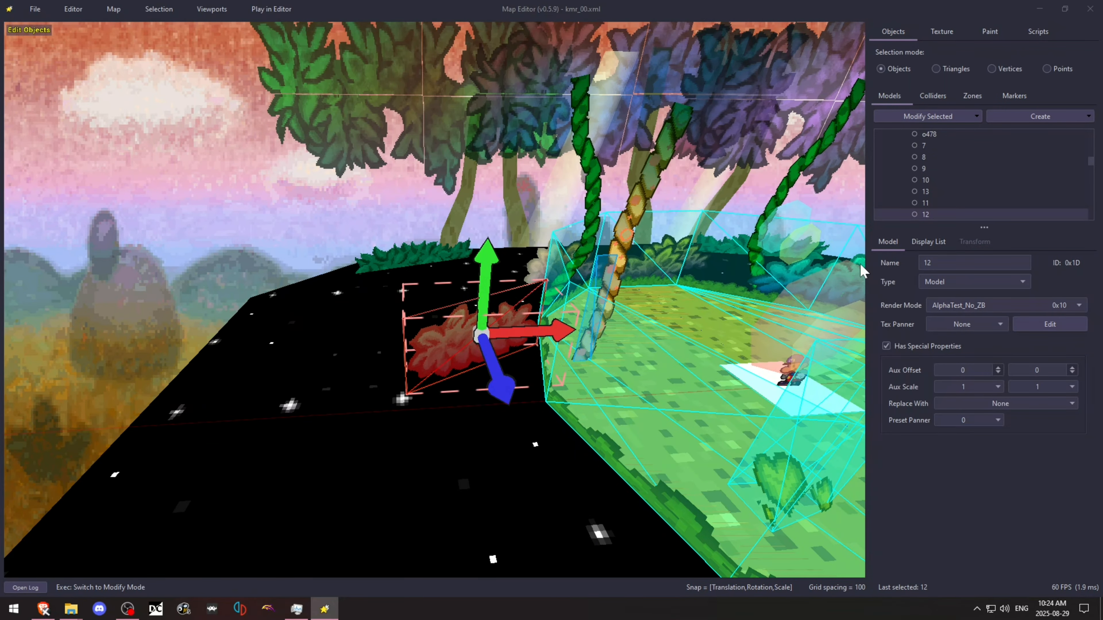
Step: Examine the render mode options of bush model 12, leave them as they are and deselect the bush
click(980, 305)
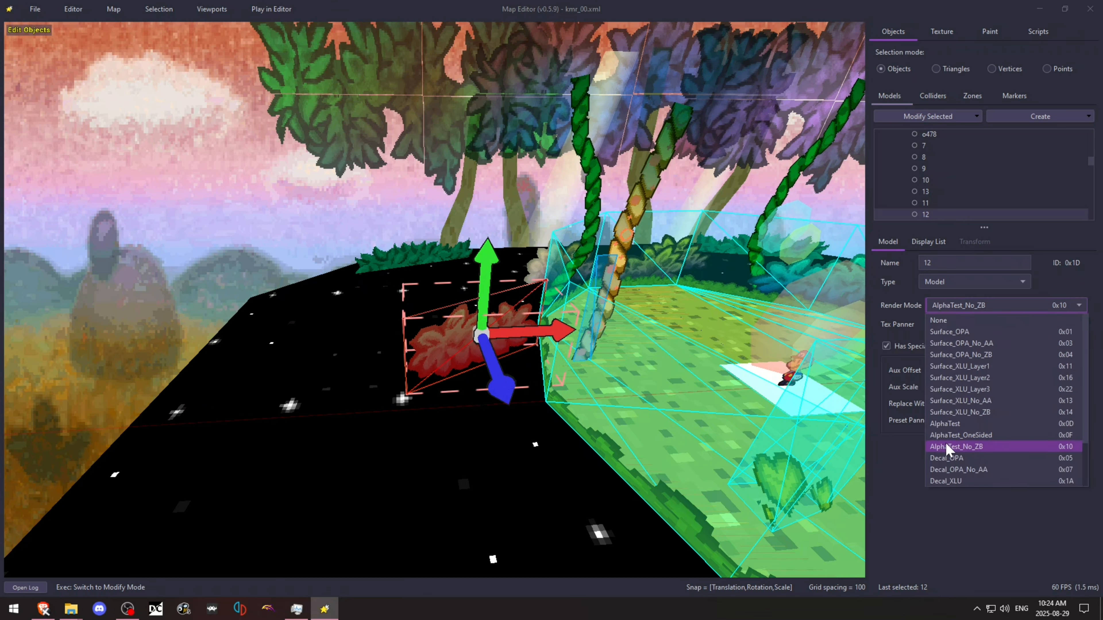
click(299, 256)
click(457, 347)
click(256, 244)
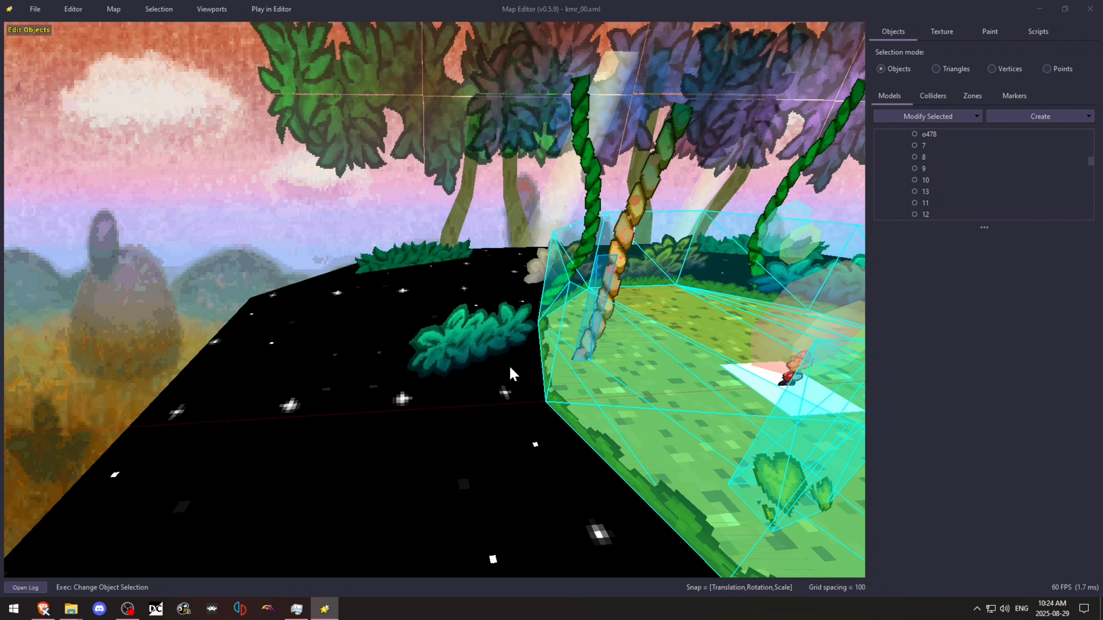
Step: Set the render mode of bush model 12 to Surface_OPA and deselect the bush to view it
click(485, 325)
click(986, 306)
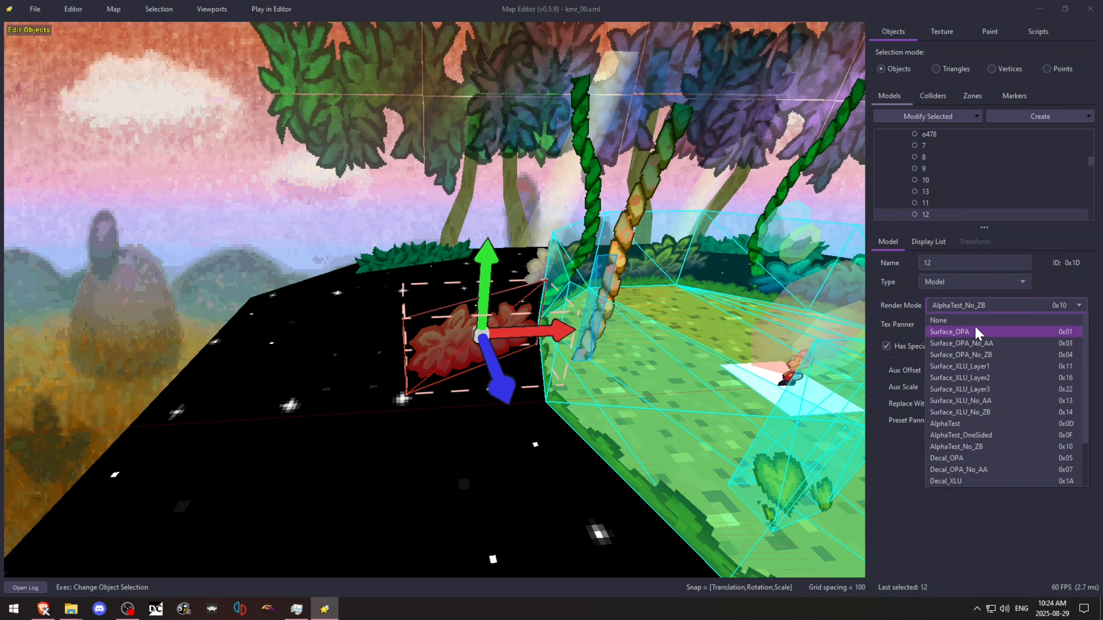
click(976, 330)
click(329, 207)
click(438, 346)
click(285, 225)
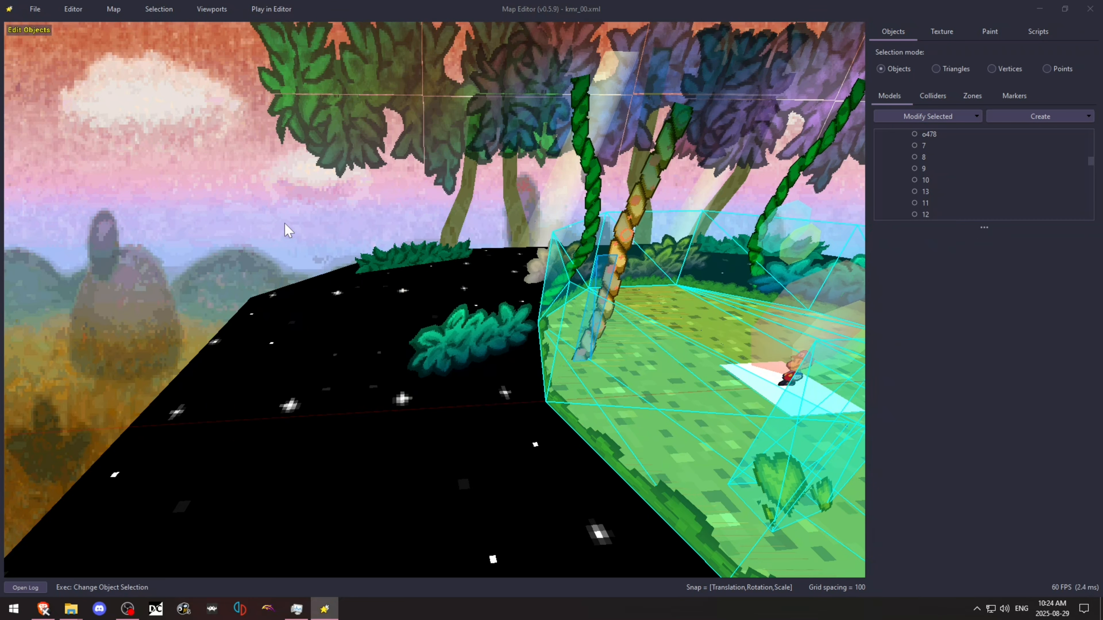
Step: Inspect the teal bush's appearance by repeatedly selecting and deselecting it
click(467, 338)
click(294, 239)
click(461, 342)
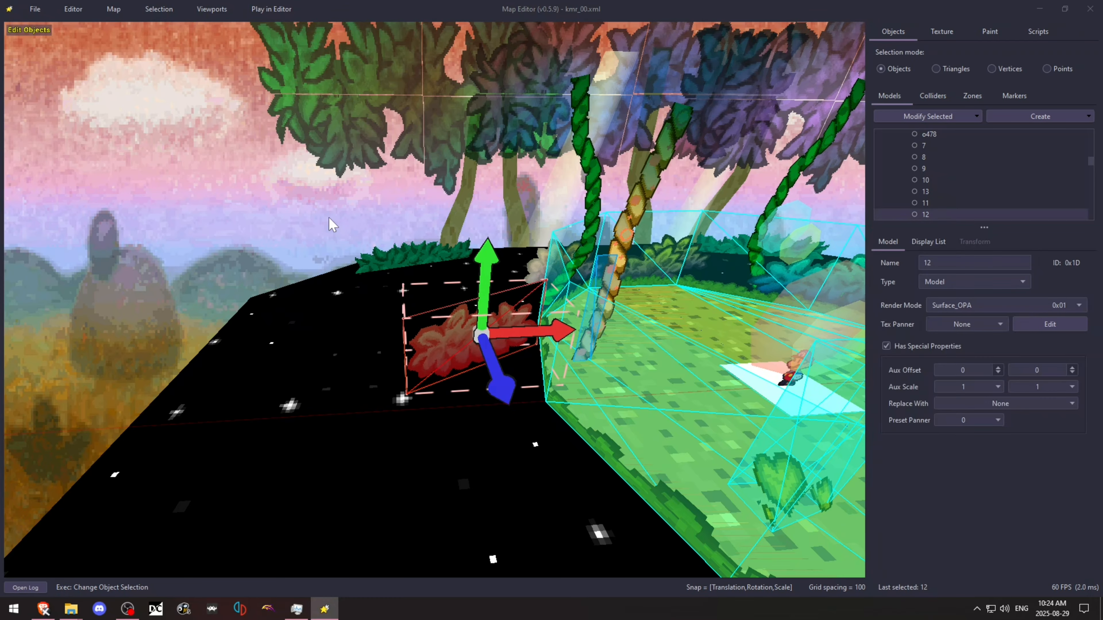
click(197, 263)
click(461, 335)
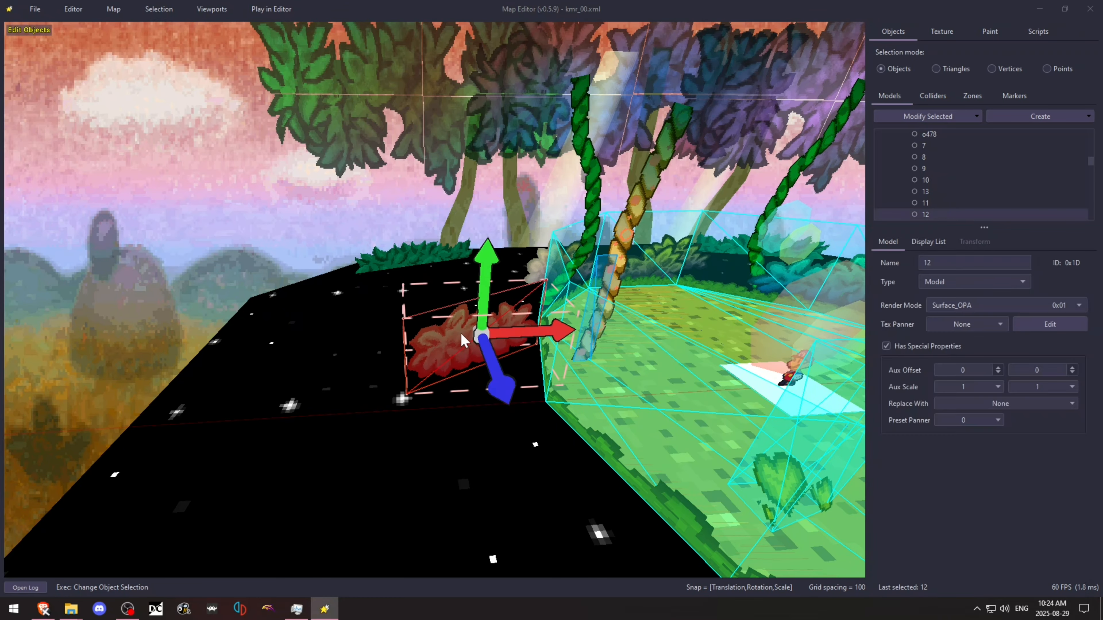
click(241, 248)
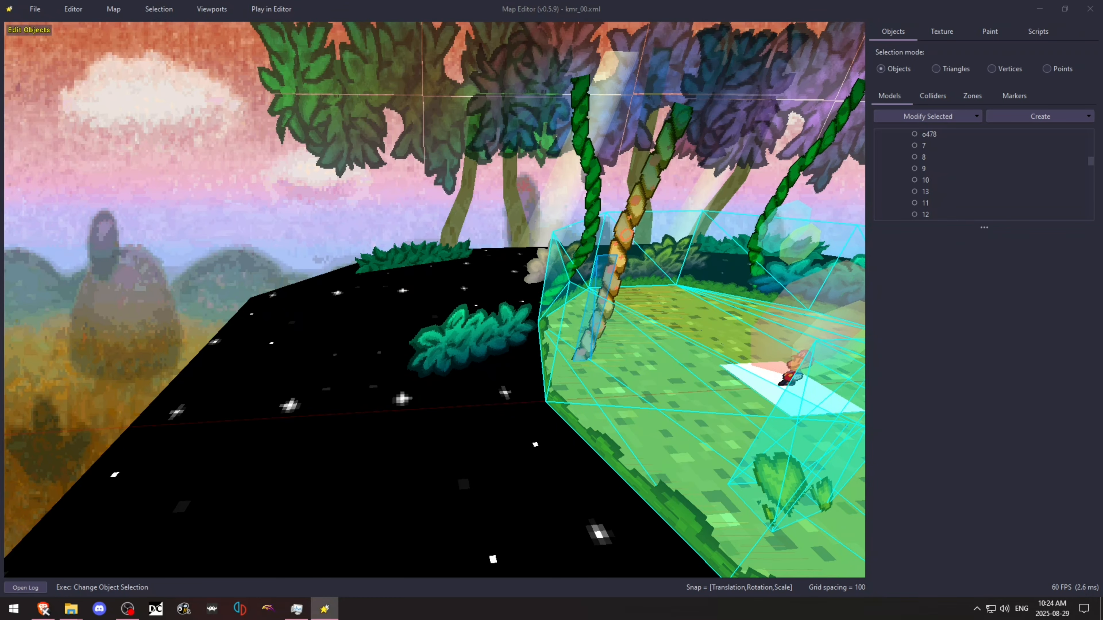
Step: Move closer to the bush and view the map's vertex colors in vertex painting mode
key(s)
mouse_move(452, 182)
right_down()
mouse_move(513, 186)
mouse_move(451, 177)
mouse_move(441, 195)
mouse_move(471, 208)
mouse_move(443, 150)
mouse_move(439, 168)
mouse_move(460, 172)
mouse_move(404, 167)
mouse_move(423, 188)
right_up()
key(w)
key(v)
key(w)
key(s)
key(w)
key(a)
key(w)
key(s)
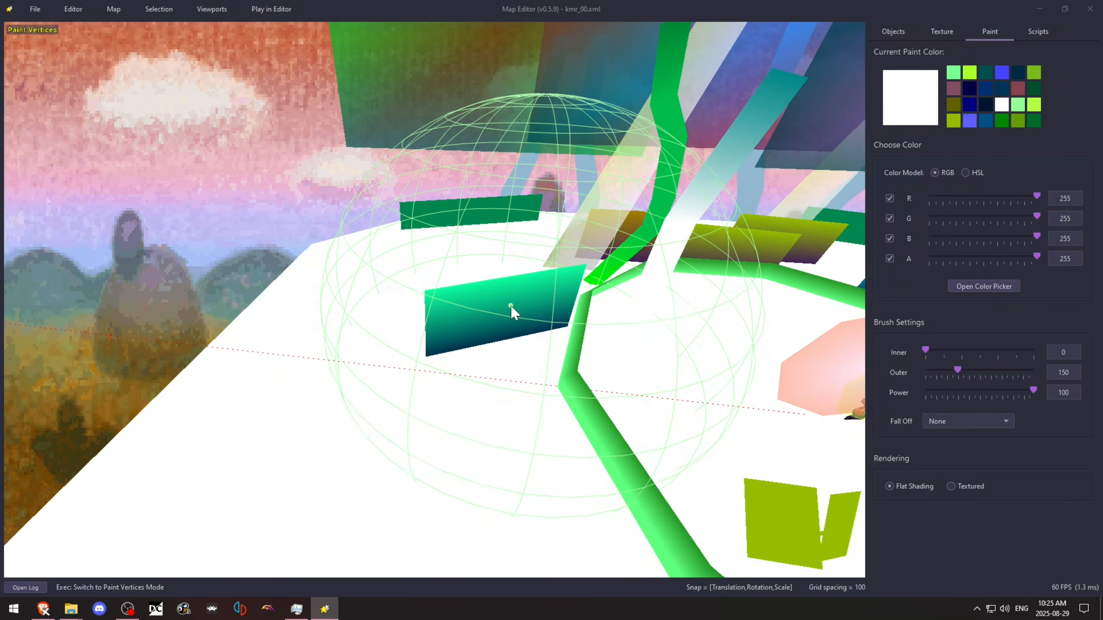
Step: Select bush model 12, paint its vertices blue with RGB 69, 69, 255, and return to object editing
click(892, 31)
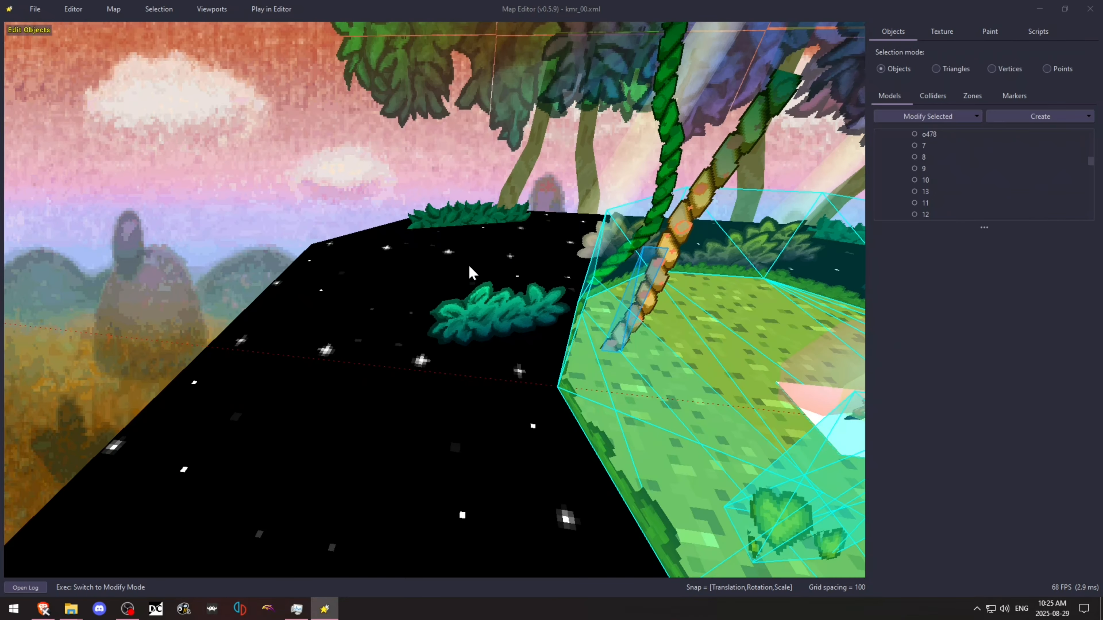
click(499, 326)
click(986, 32)
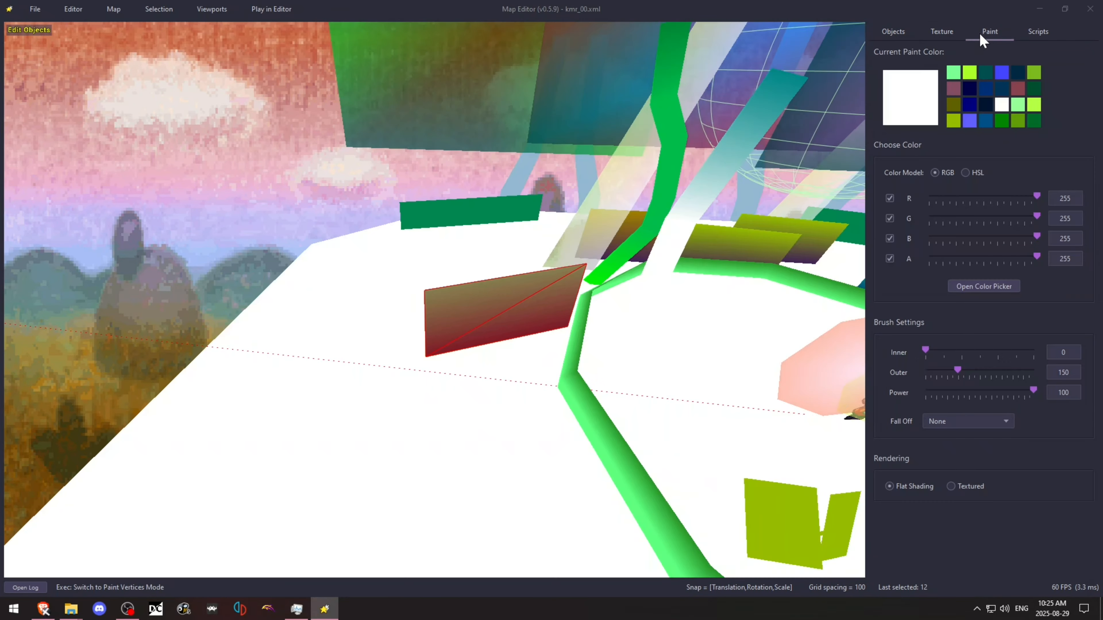
click(1002, 72)
click(521, 300)
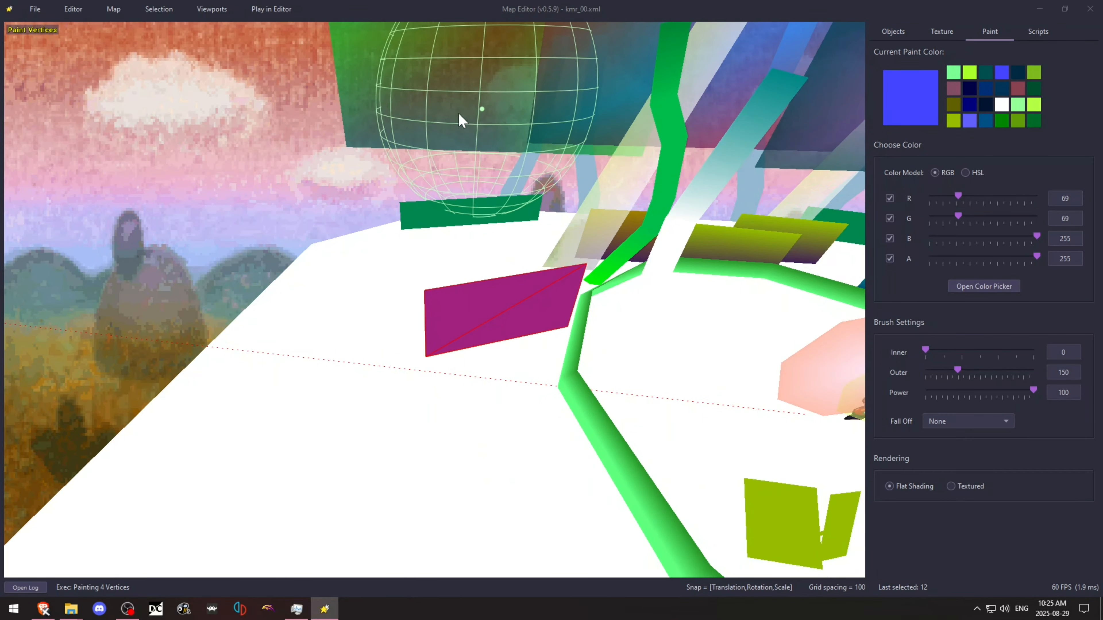
click(892, 31)
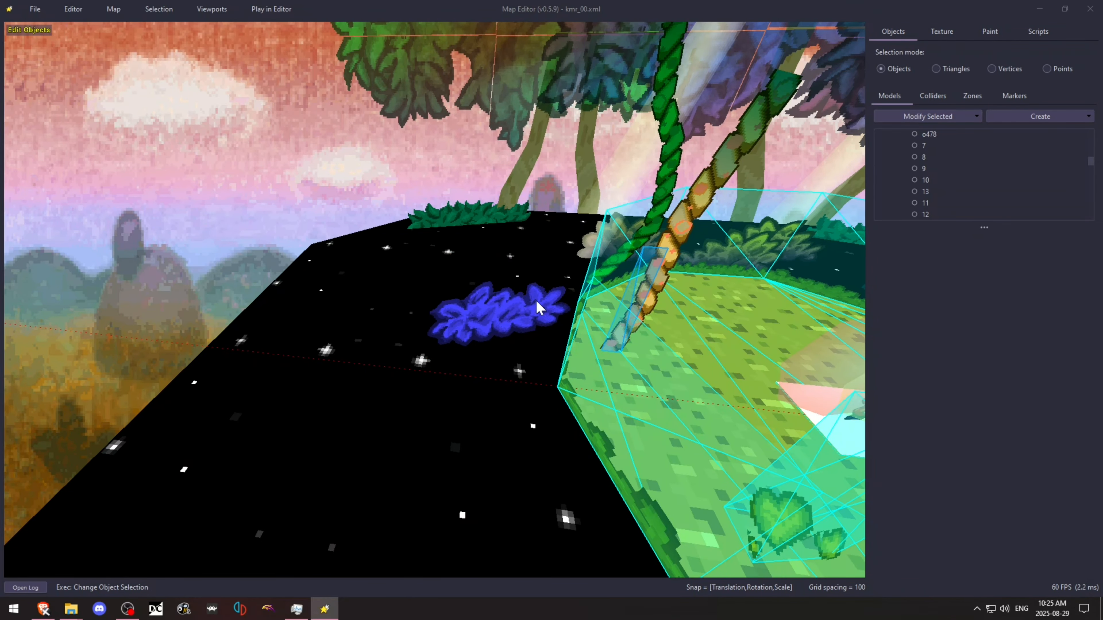
Step: Lower the blue paint color's alpha to 74 and paint the vertices from the bush across to the nearby tree trunks
click(942, 31)
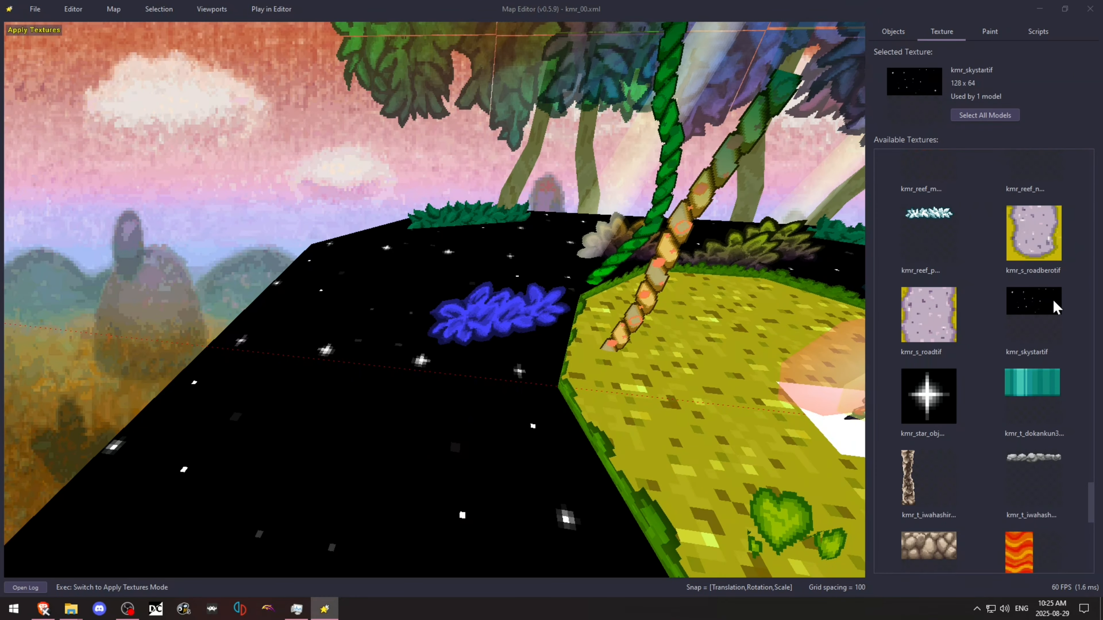
drag(1091, 485, 1090, 295)
click(990, 32)
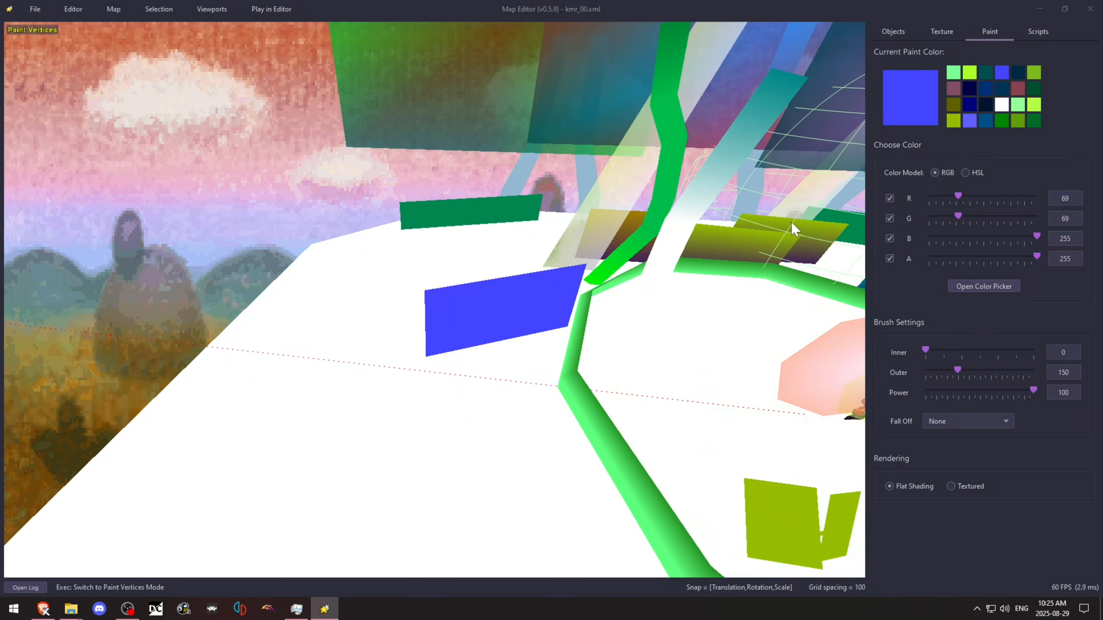
click(983, 257)
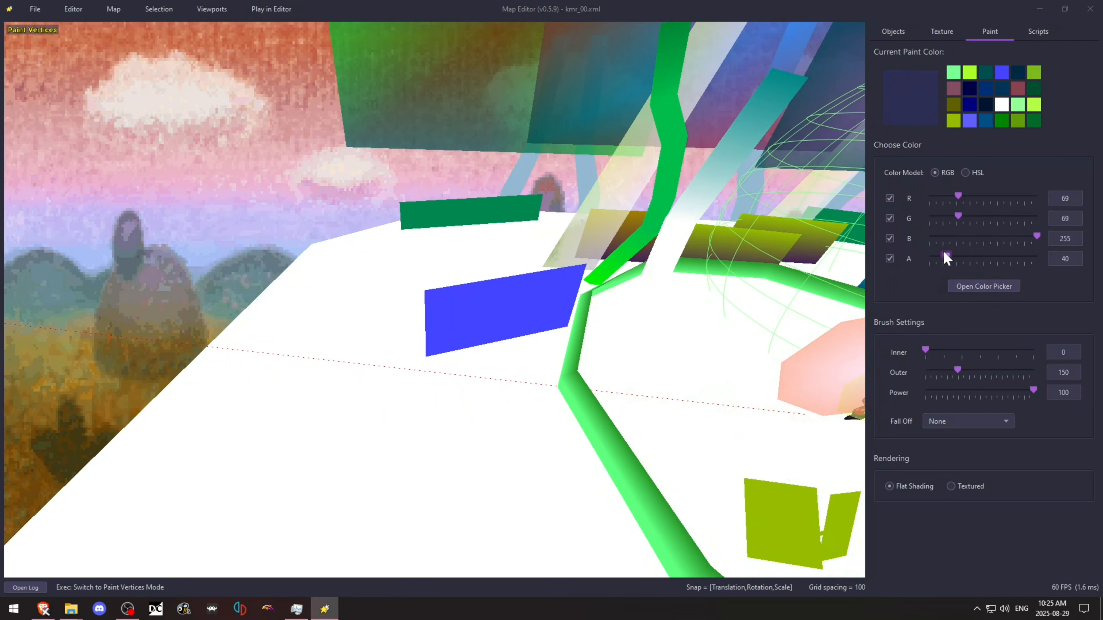
drag(983, 257, 962, 256)
mouse_move(569, 311)
mouse_down()
mouse_move(428, 305)
mouse_move(507, 307)
mouse_move(647, 235)
mouse_up()
click(890, 32)
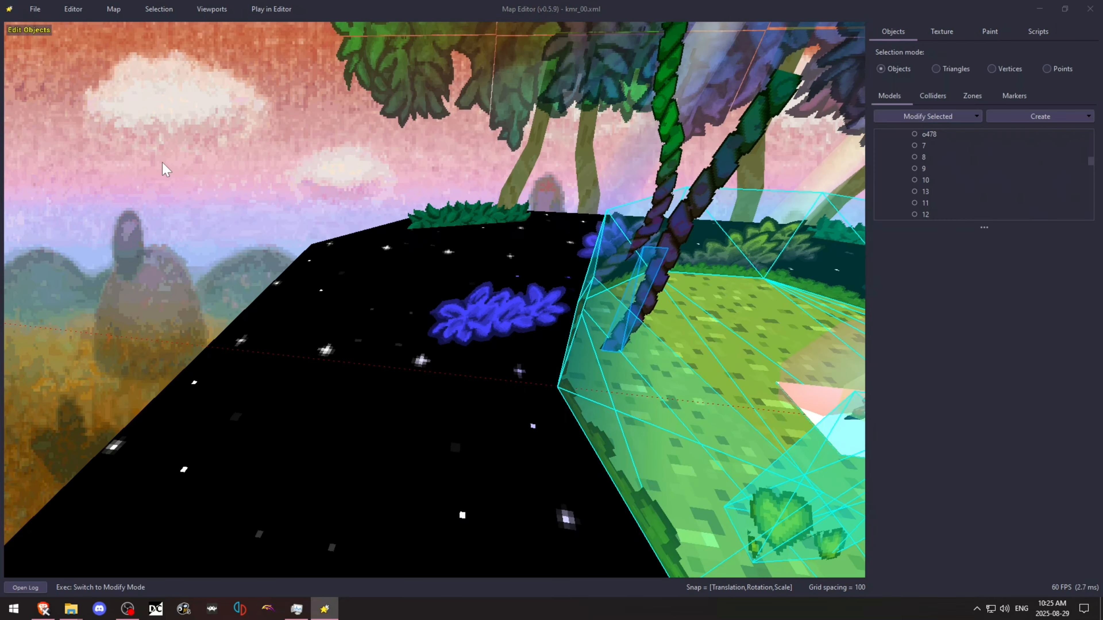
Step: Set the render mode of blue bush model 12 to Surface_XLU_No_ZB and deselect it
click(526, 302)
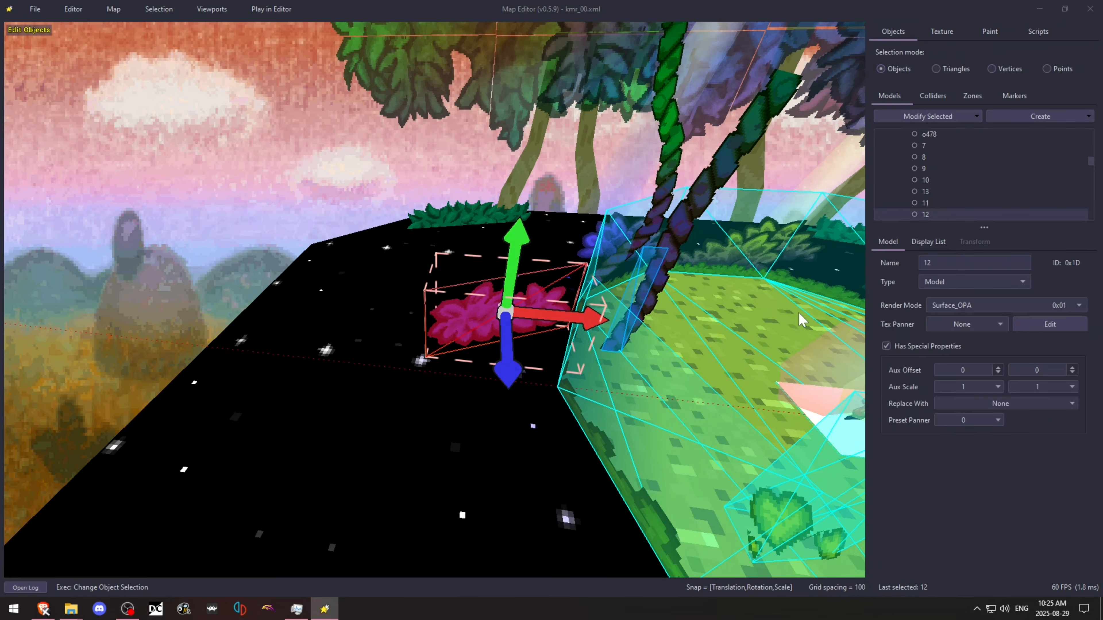
click(933, 305)
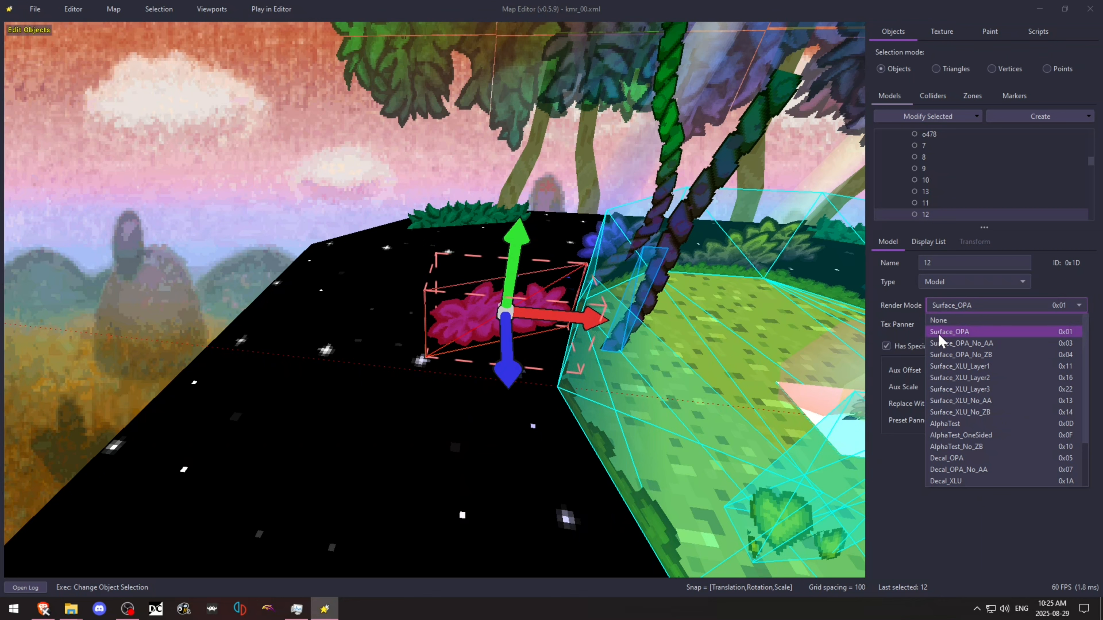
click(331, 285)
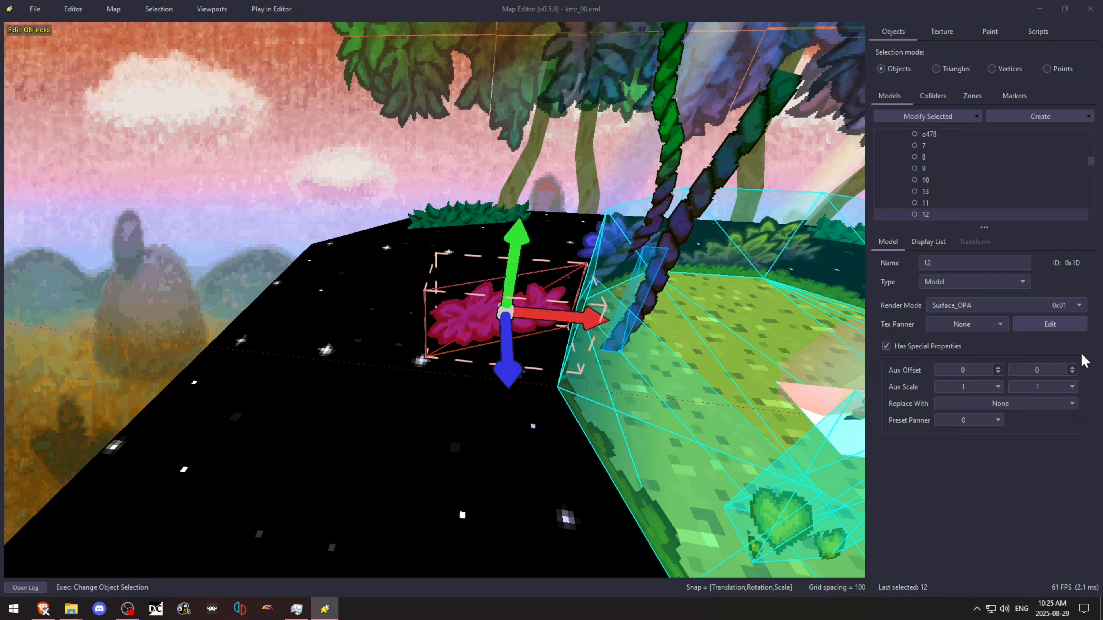
click(980, 311)
click(267, 183)
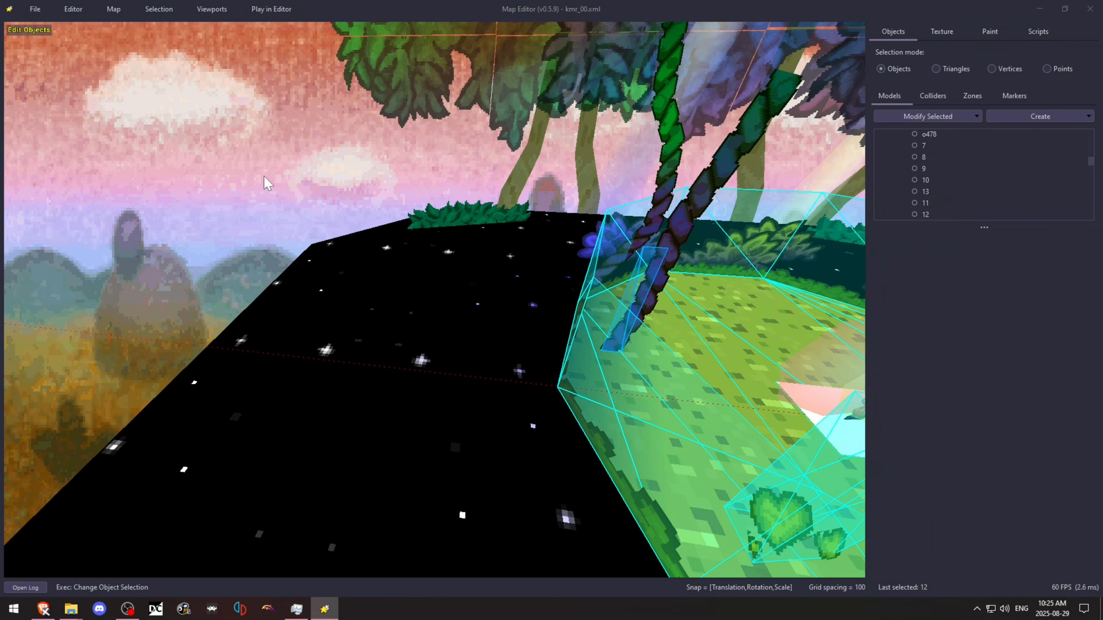
Step: Reselect bush model 12, set its render mode to AlphaTest_No_ZB and deselect it
click(497, 330)
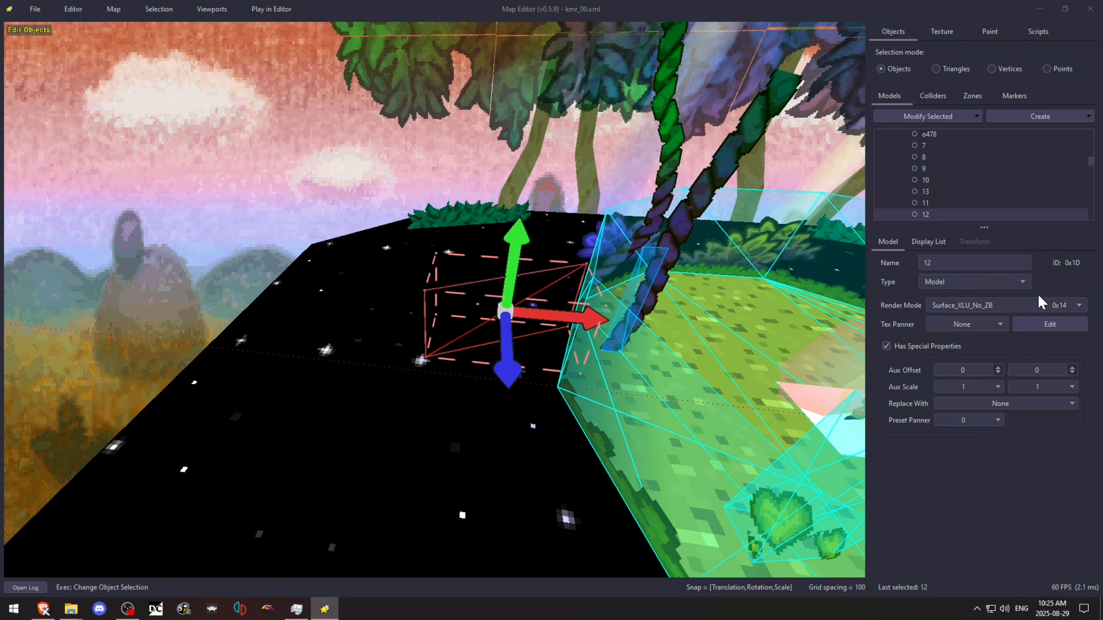
click(1002, 306)
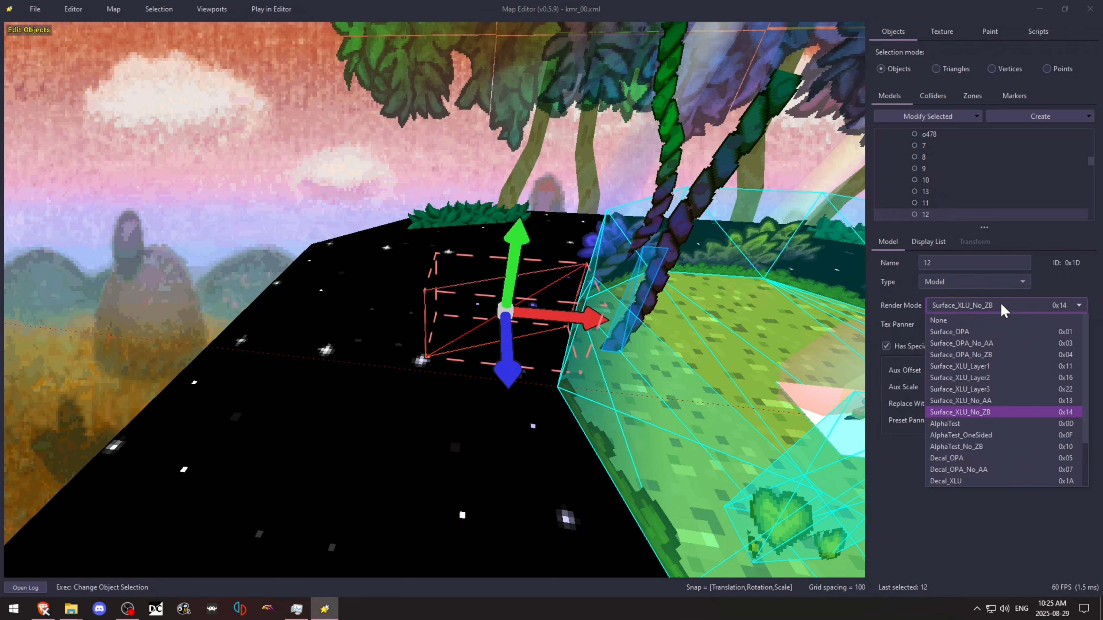
click(977, 448)
click(319, 227)
Step: Check the painted vertex colors in paint mode and look over the clearing in object editing mode
click(990, 32)
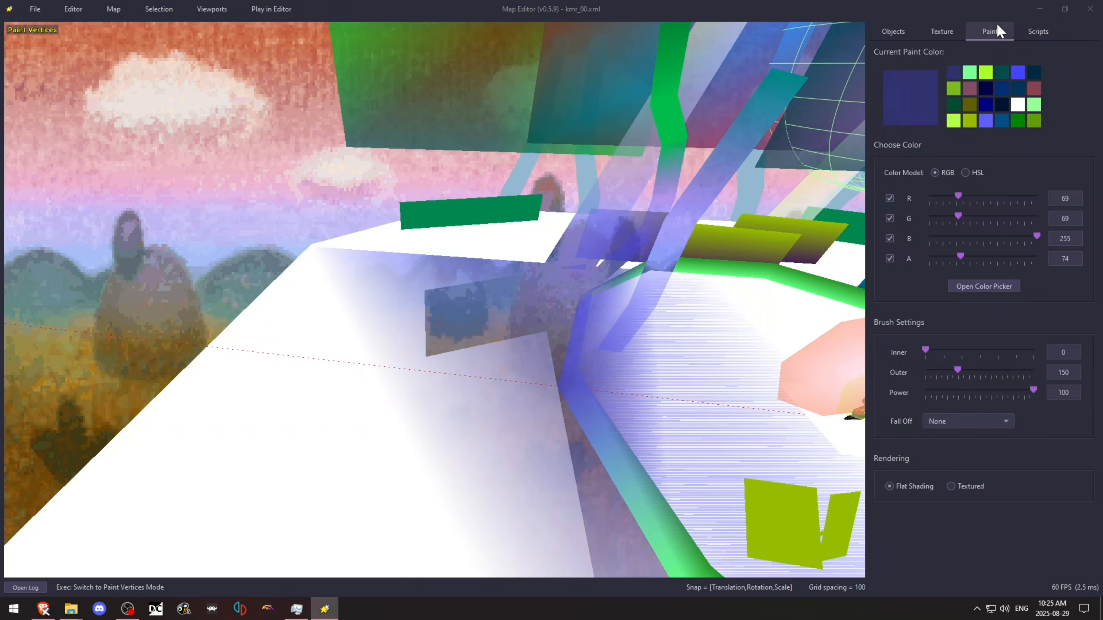
click(893, 32)
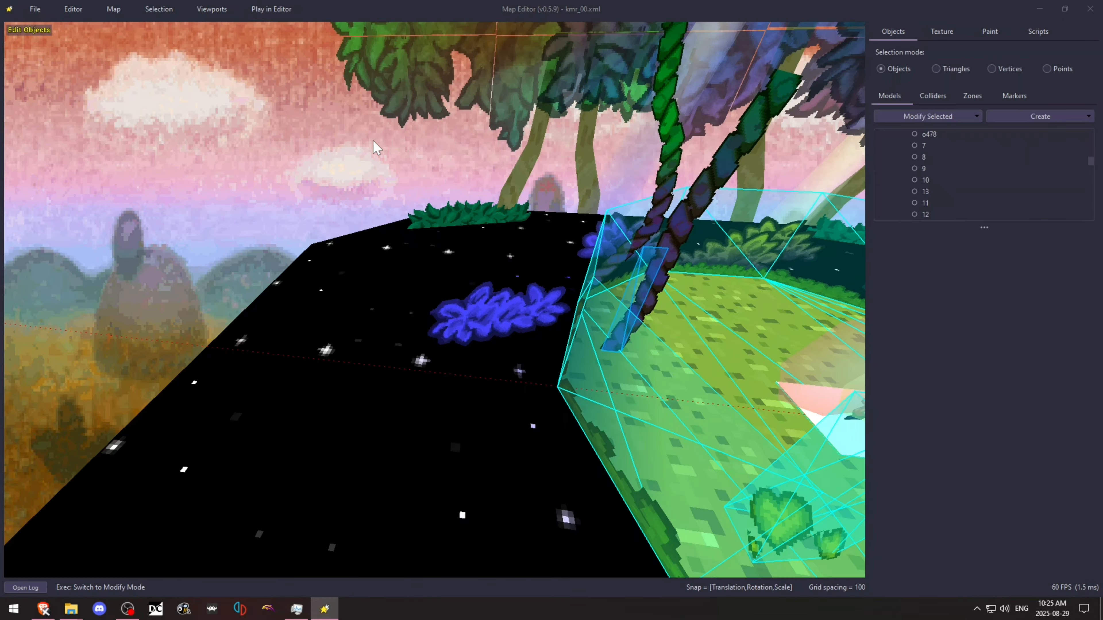
key(s)
right_drag(369, 191, 403, 204)
key(w)
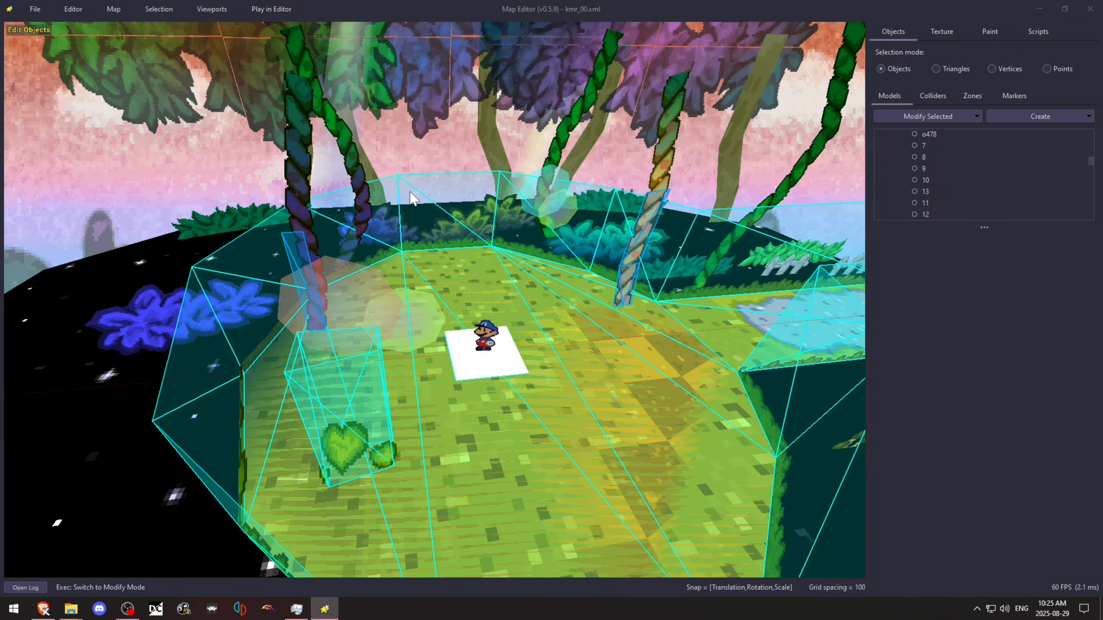
Step: Leave the Map Editor through the tool switcher, open the Sprite Editor and maximize its window
click(28, 7)
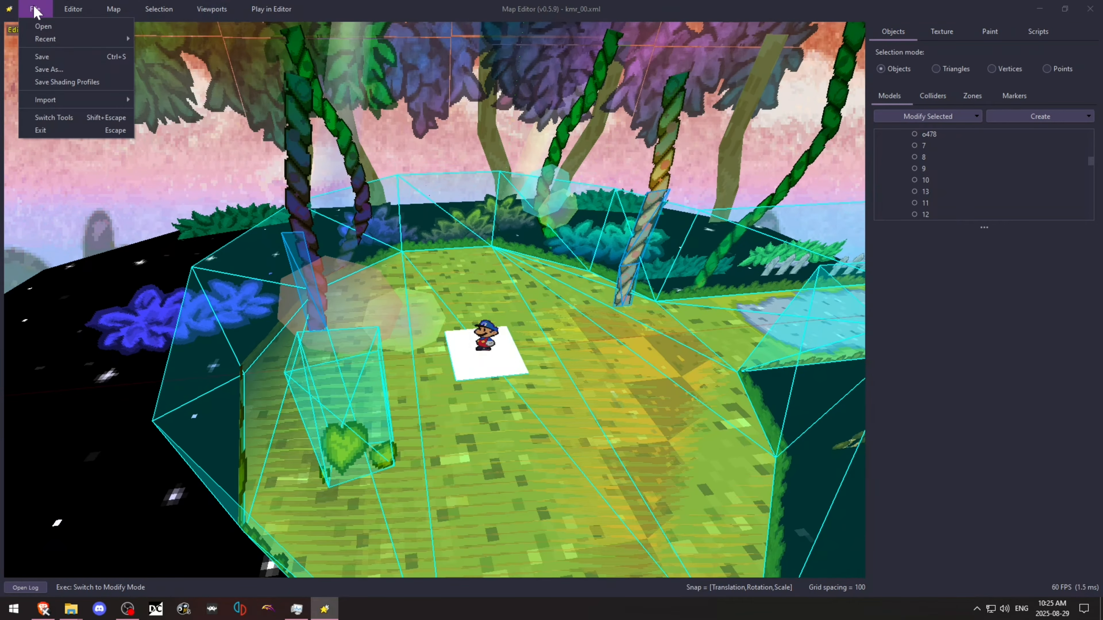
click(67, 116)
click(550, 321)
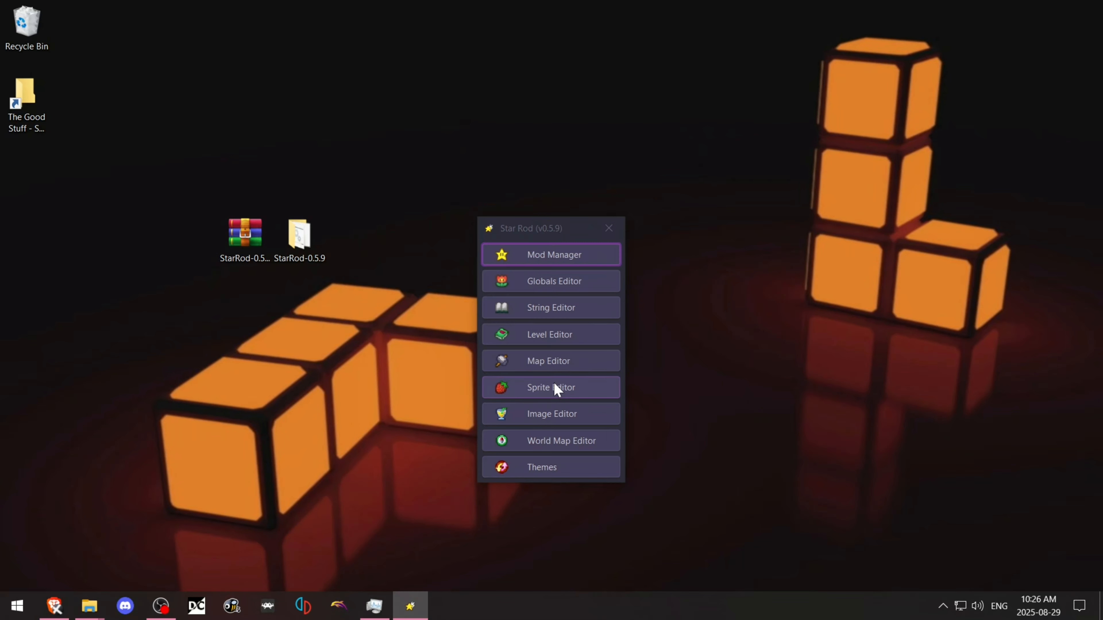
click(556, 388)
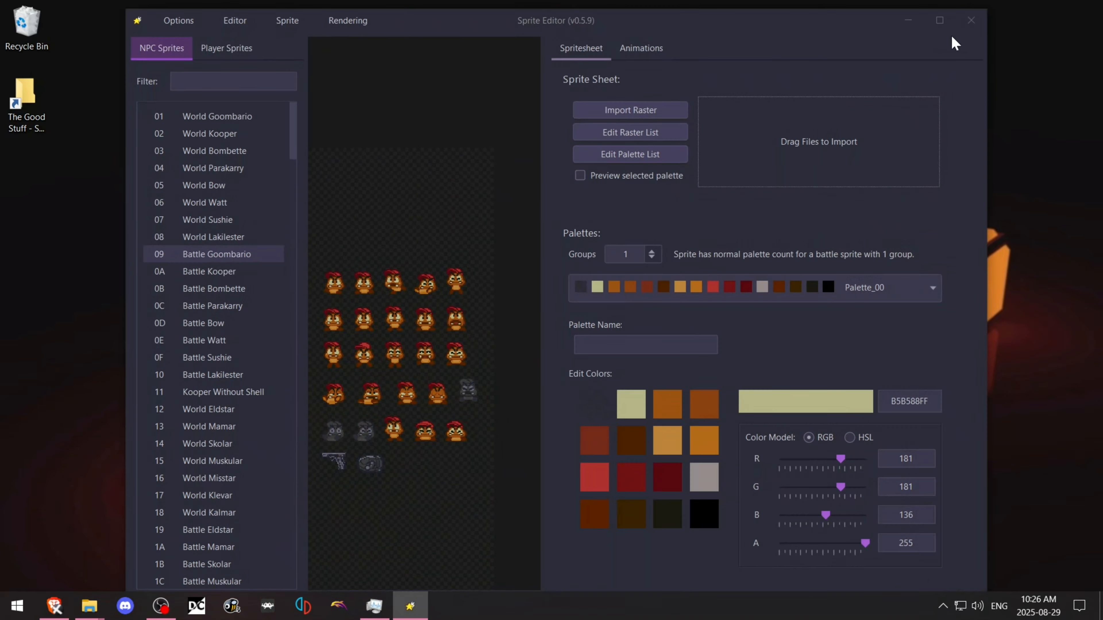
click(940, 20)
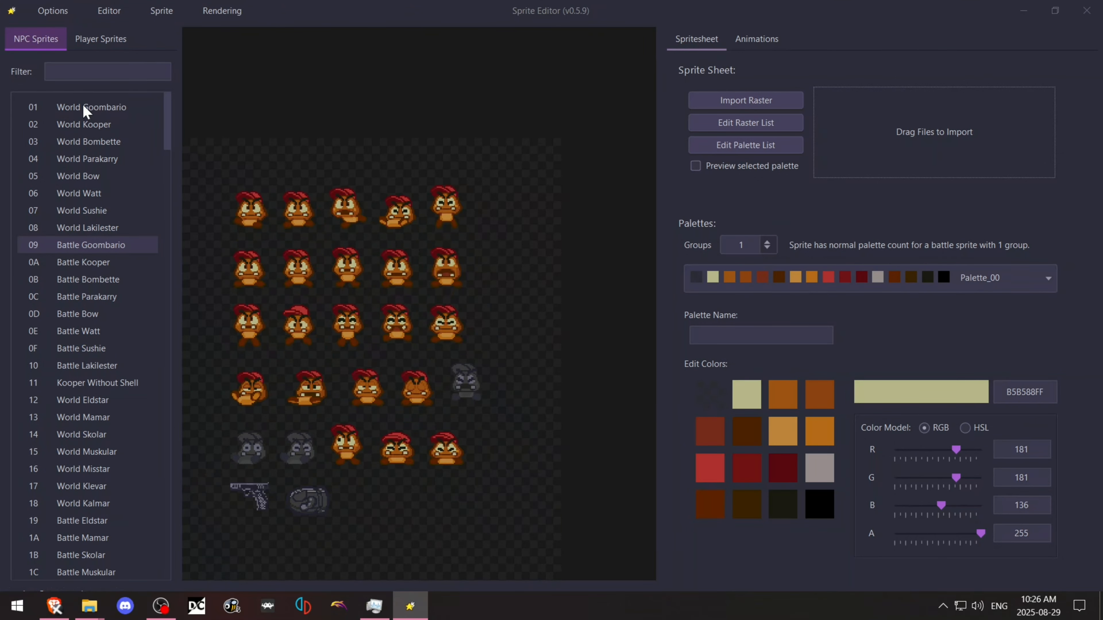
Step: Browse the first few NPC sprites, look at the Mario player sprite sheets, and return to the NPC sprite list
click(89, 108)
click(90, 142)
click(90, 39)
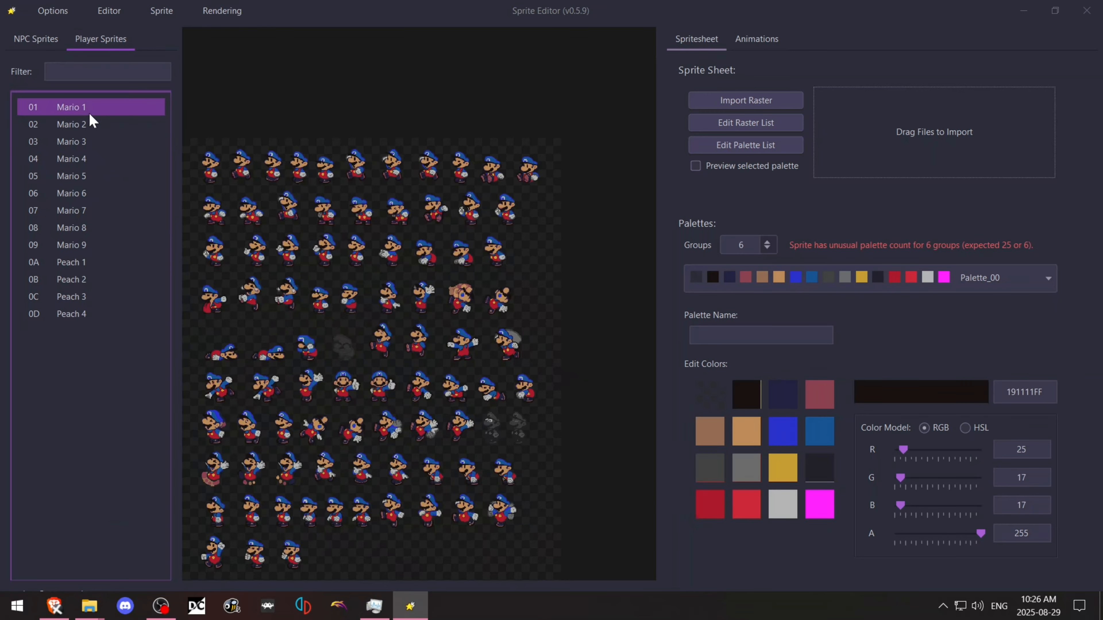
click(93, 119)
click(89, 111)
click(31, 46)
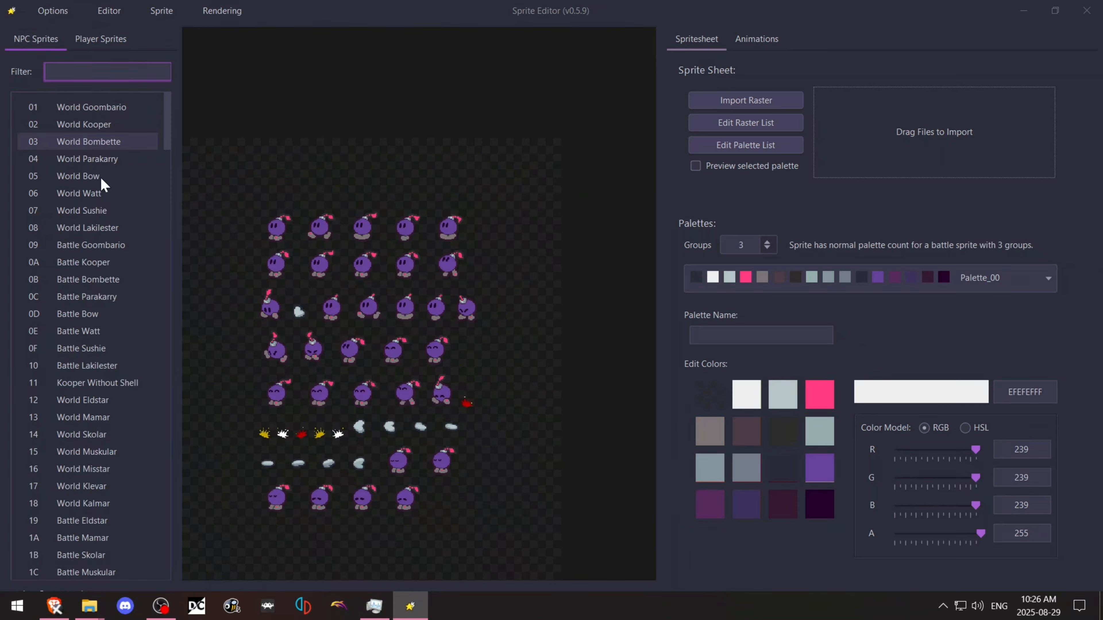
Step: Load the World Goombario sprite sheet and inspect the orange and brown colors in its palette
click(93, 107)
click(91, 125)
click(92, 105)
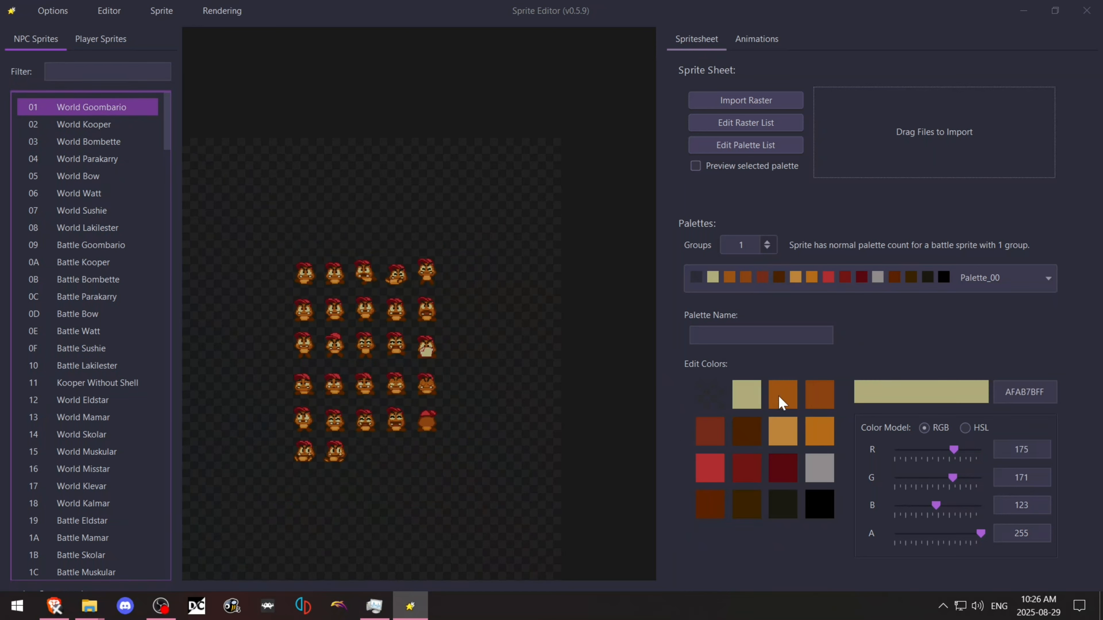
click(828, 397)
click(778, 400)
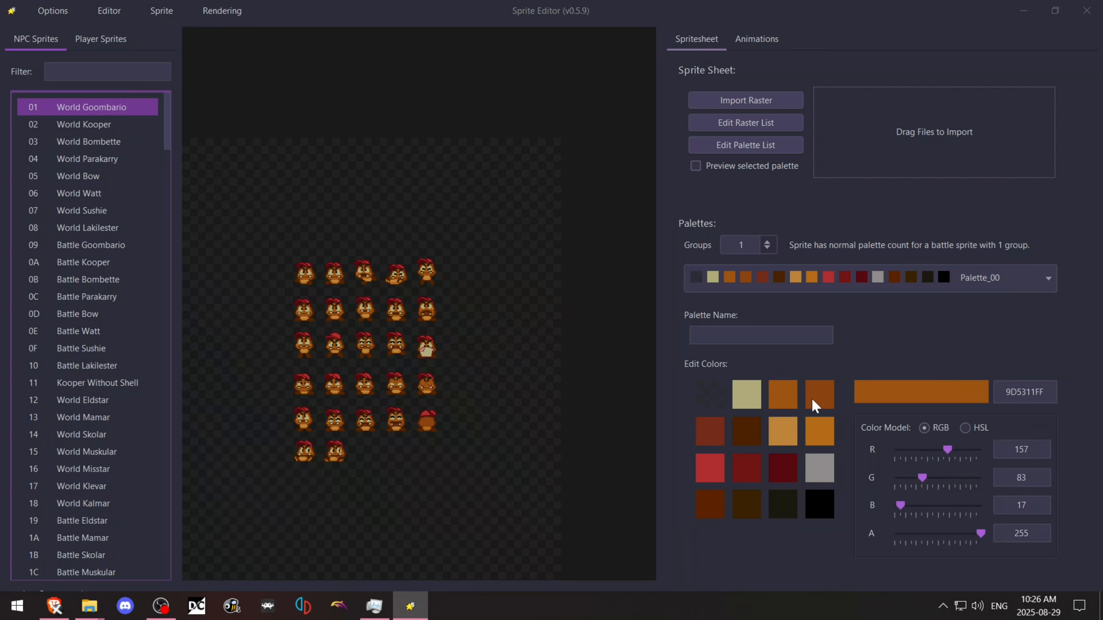
click(812, 400)
Step: Show World Goombario's animations and choose Anim_01
click(756, 39)
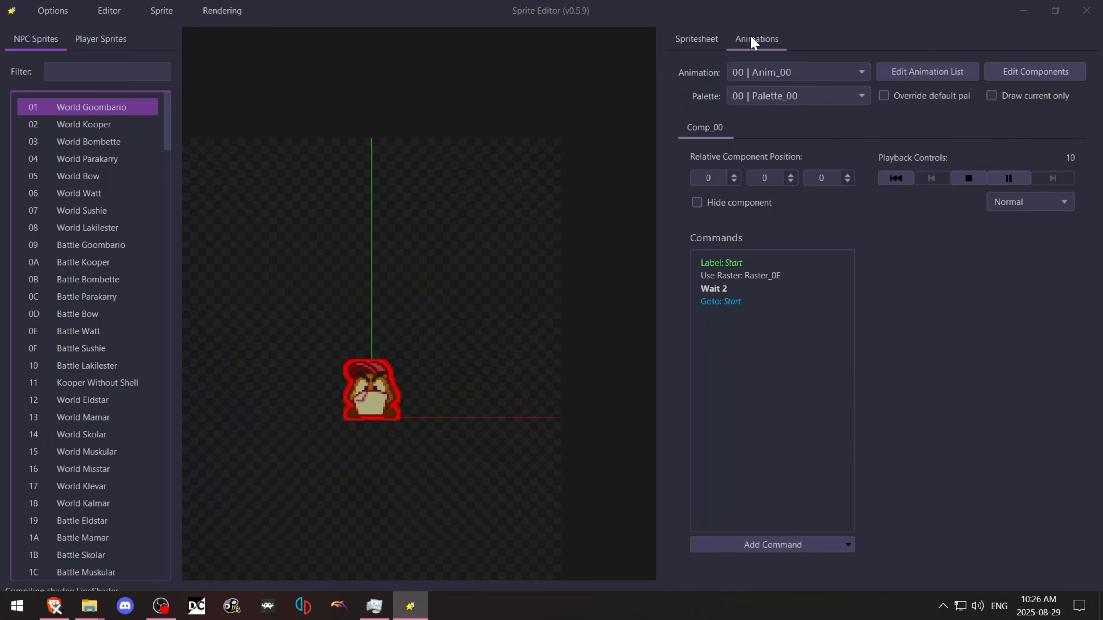
click(779, 72)
click(788, 97)
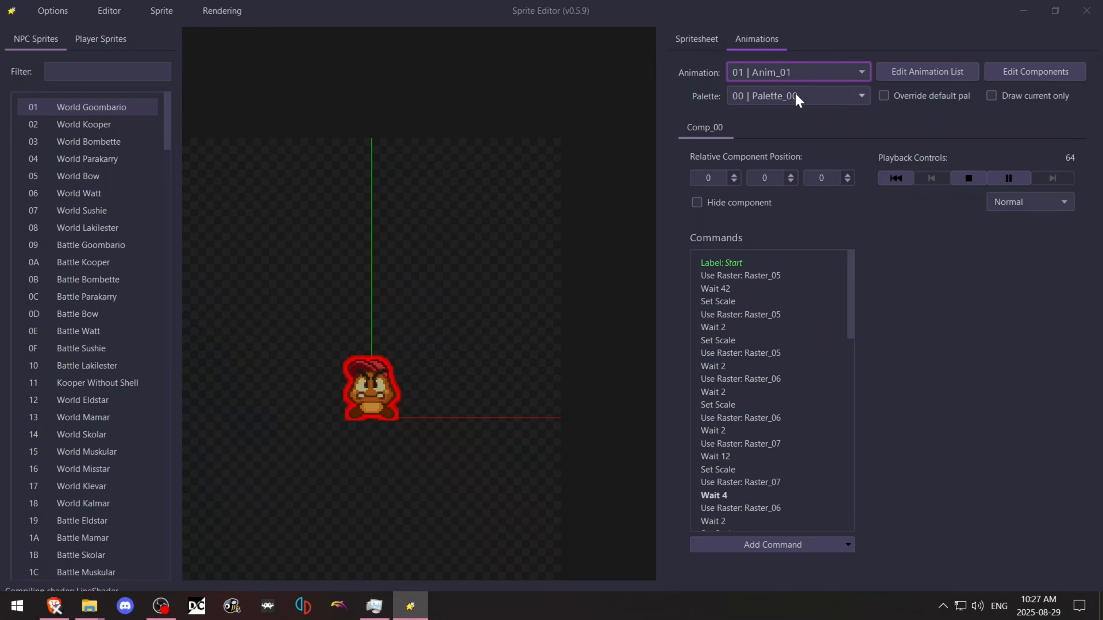
Step: Change the first Use Raster command of Anim_01 to Raster_09 and replay the animation from the start
click(771, 275)
click(938, 304)
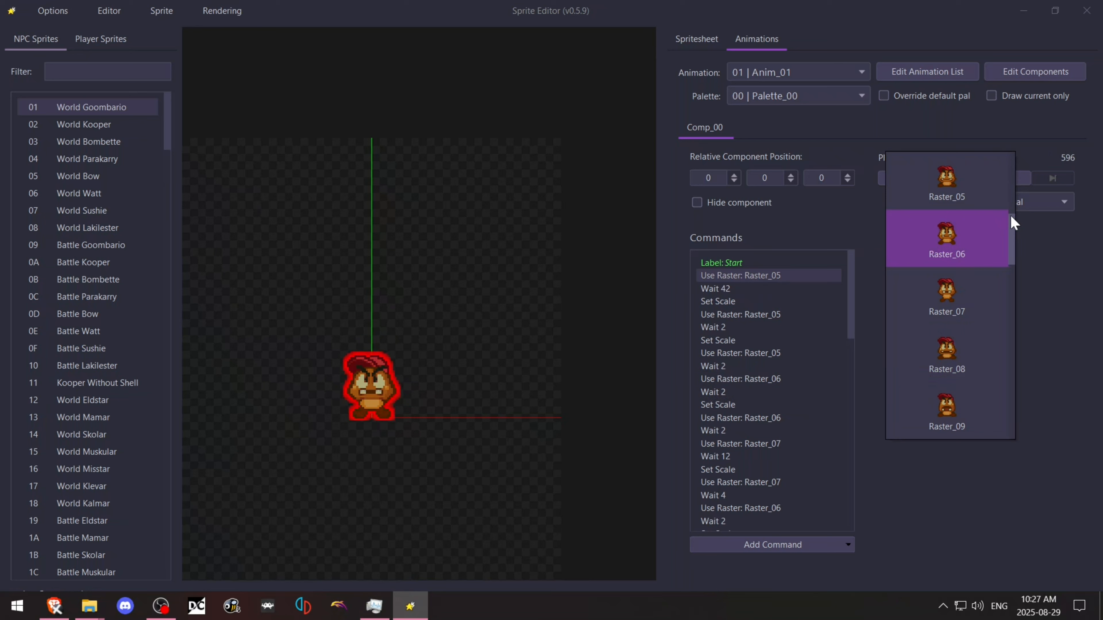
click(944, 424)
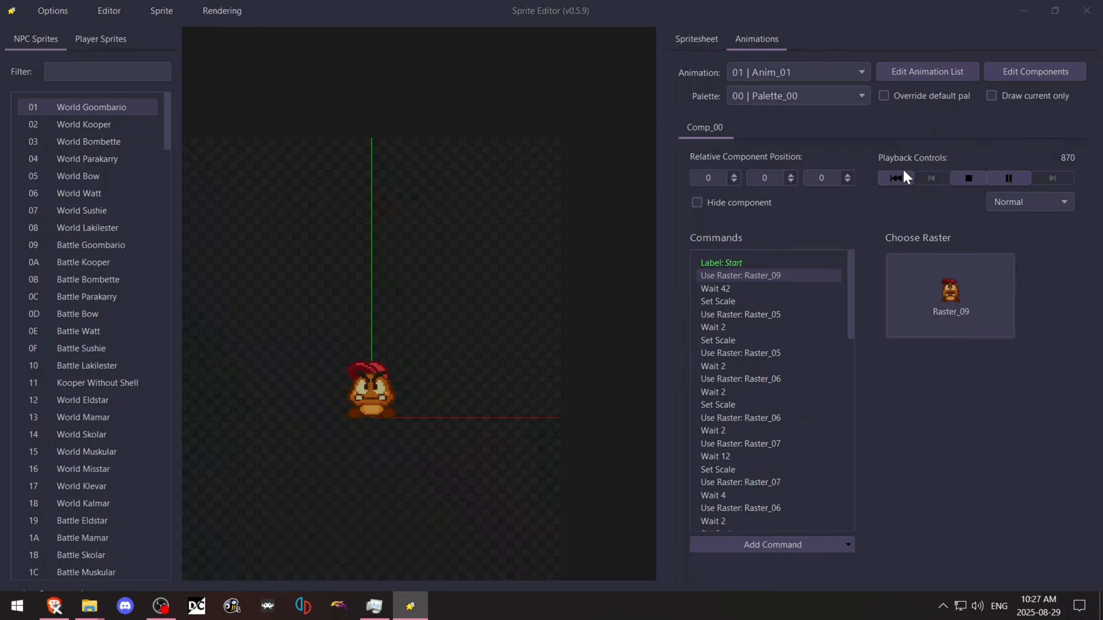
click(897, 178)
click(767, 315)
click(795, 274)
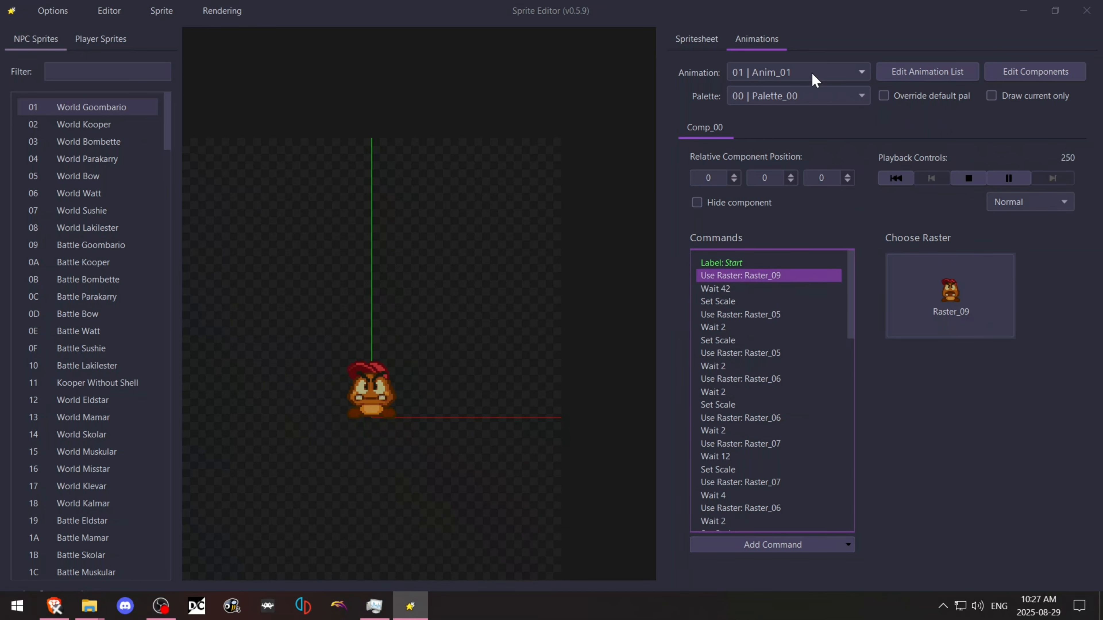
Step: Return to the spritesheet view, enable previewing the selected palette, and look at World Goombario's palette list
click(710, 42)
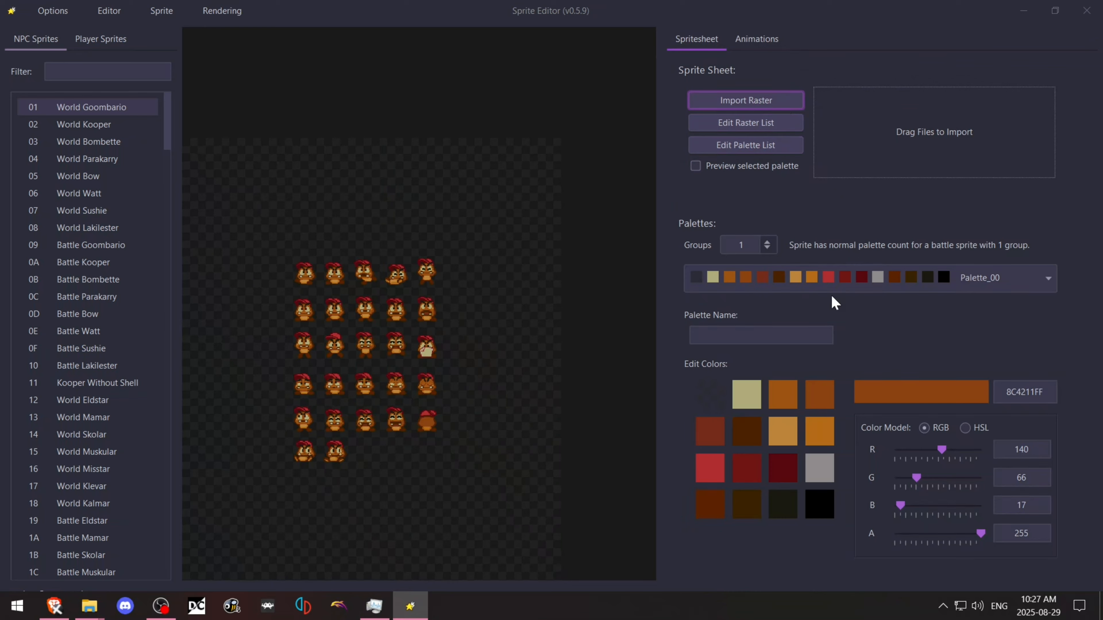
click(833, 284)
click(773, 166)
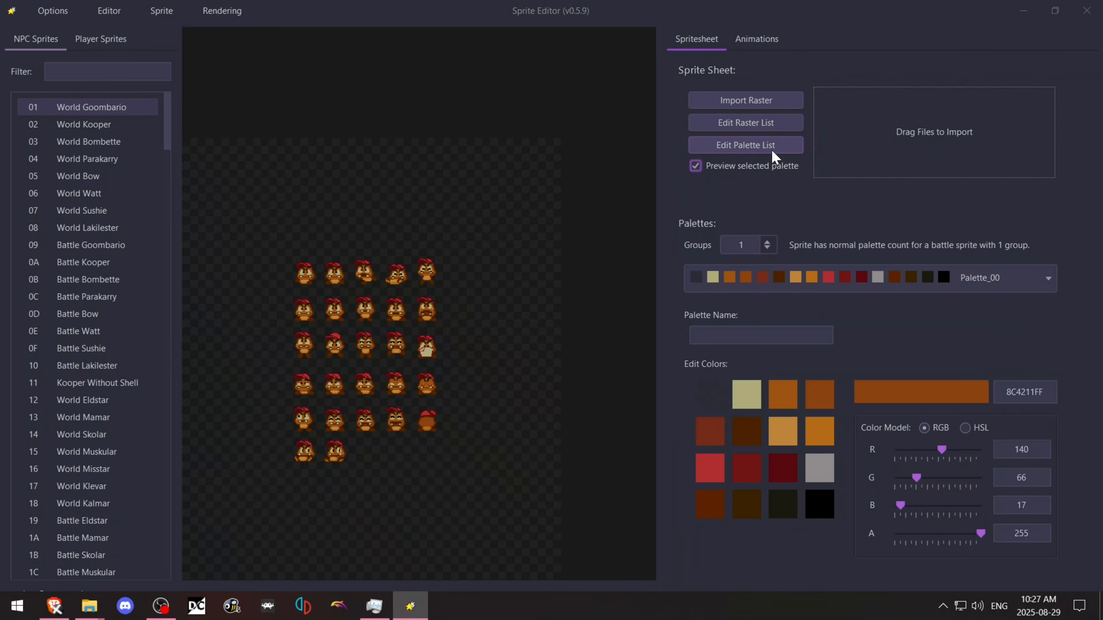
click(746, 146)
click(505, 206)
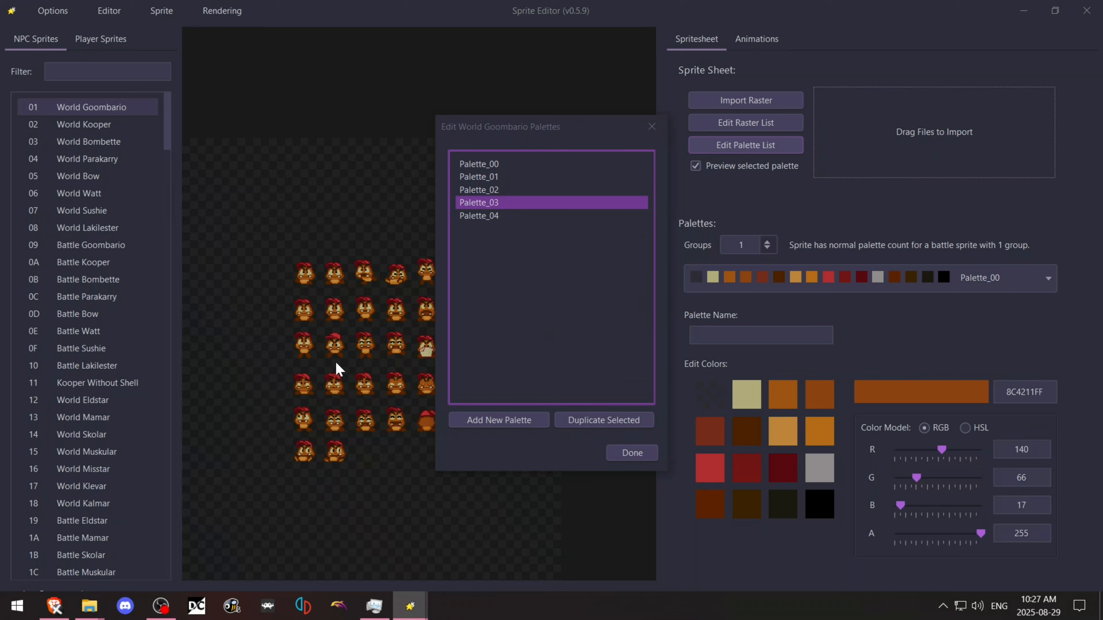
click(658, 135)
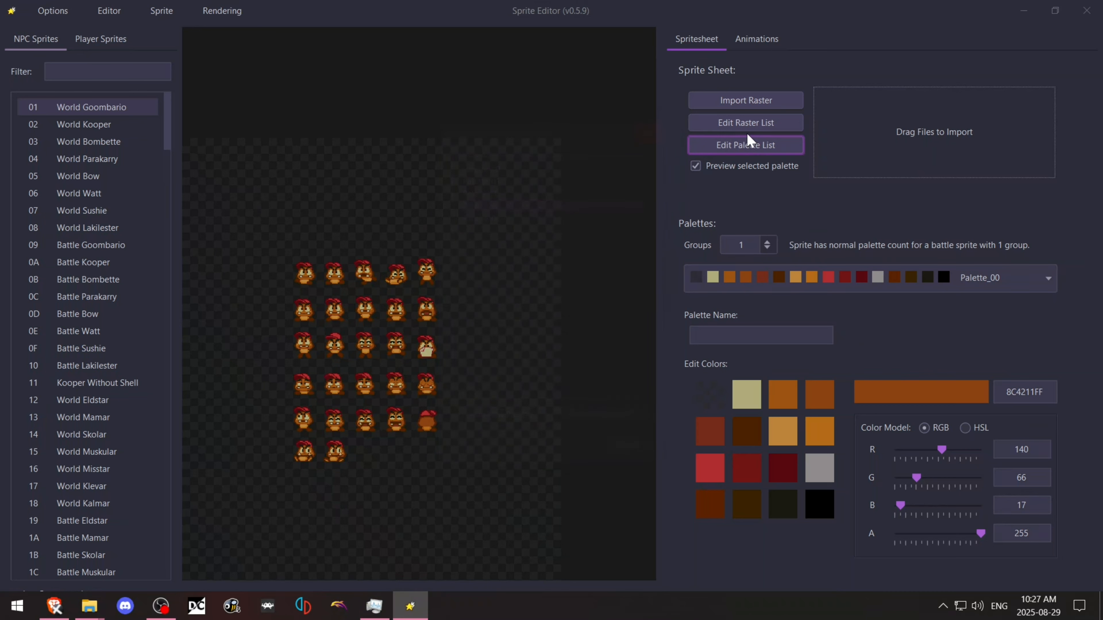
Step: Examine the last entries of World Goombario's raster list, including Raster_1A, and close the list
click(761, 126)
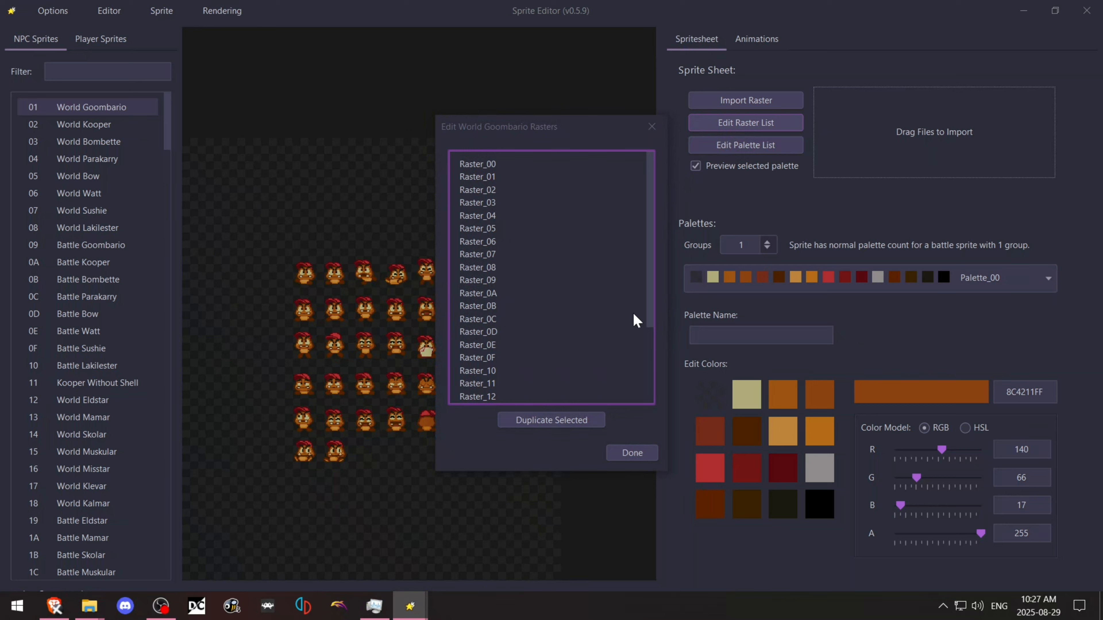
scroll(652, 313, down, 3)
click(485, 392)
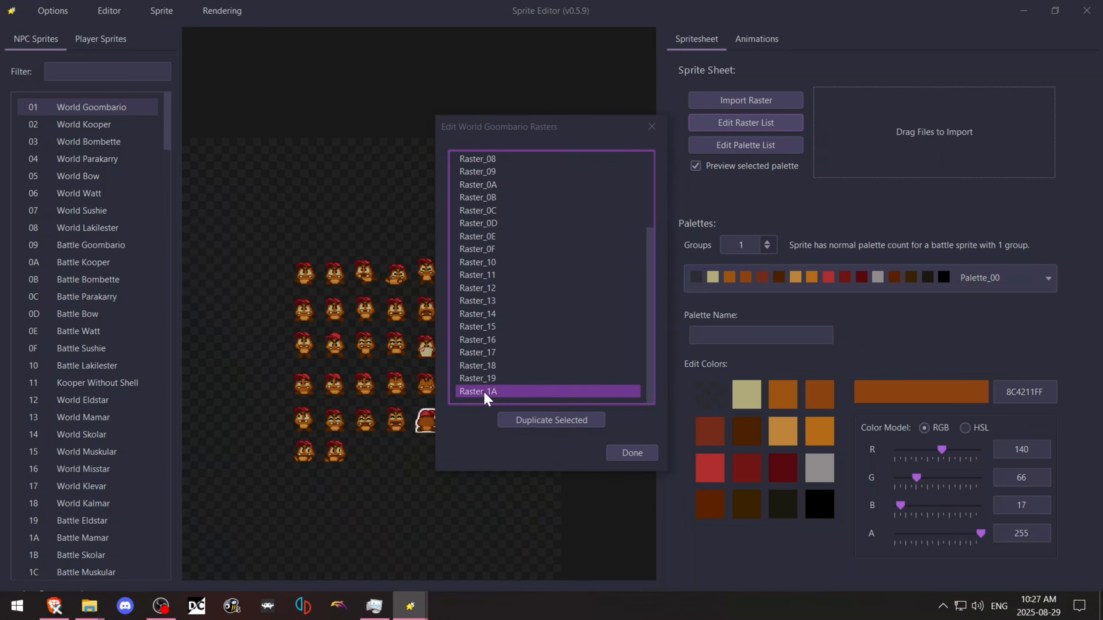
click(495, 378)
click(496, 366)
click(493, 327)
click(505, 389)
click(630, 457)
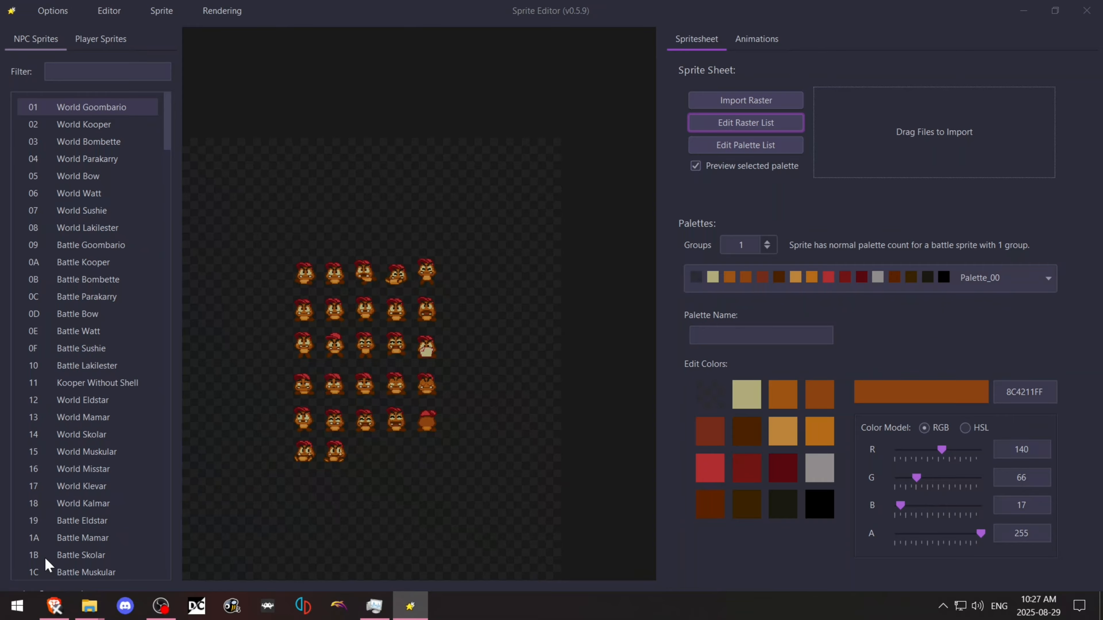
Step: Switch to File Explorer and open World Goombario's source folder, downbadedition\sprite\npc\src\01
click(89, 606)
click(196, 560)
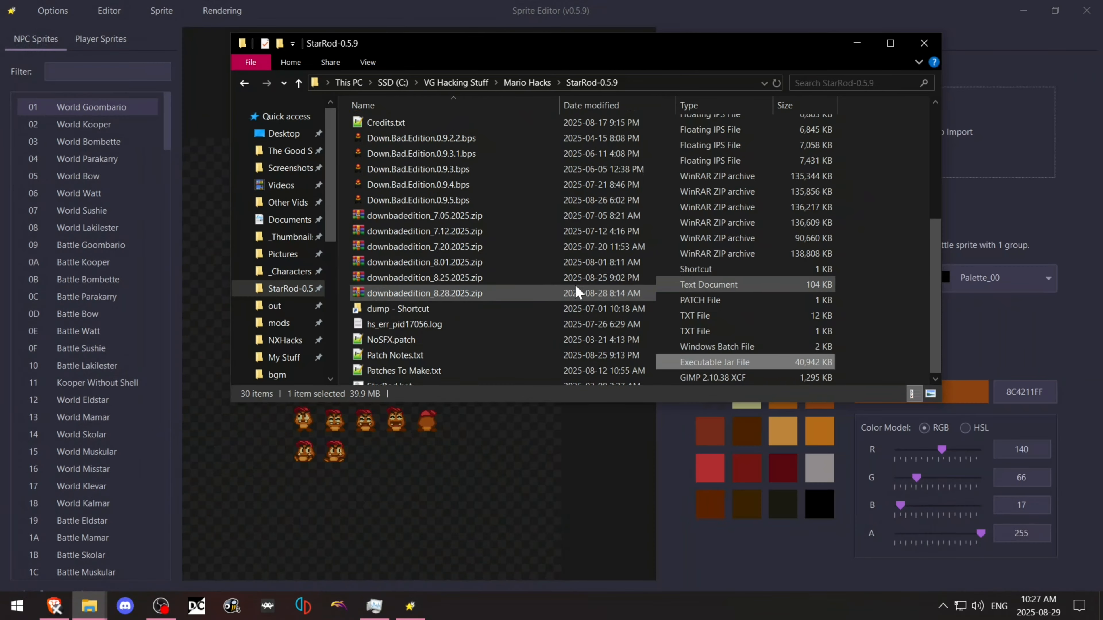
scroll(578, 292, up, 5)
double_click(452, 180)
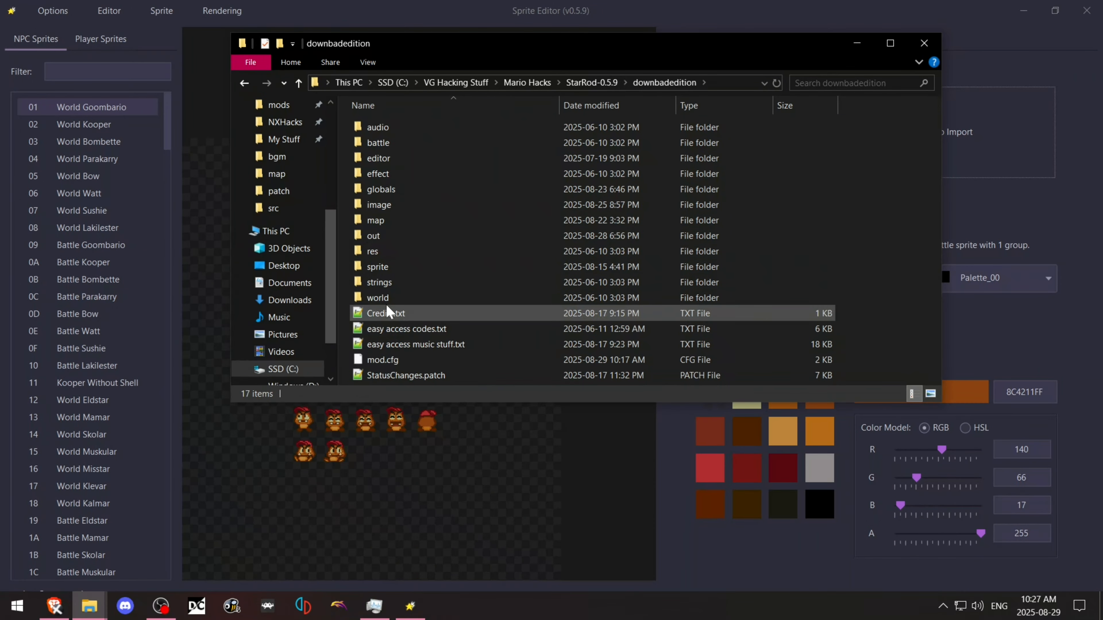
double_click(390, 266)
double_click(390, 126)
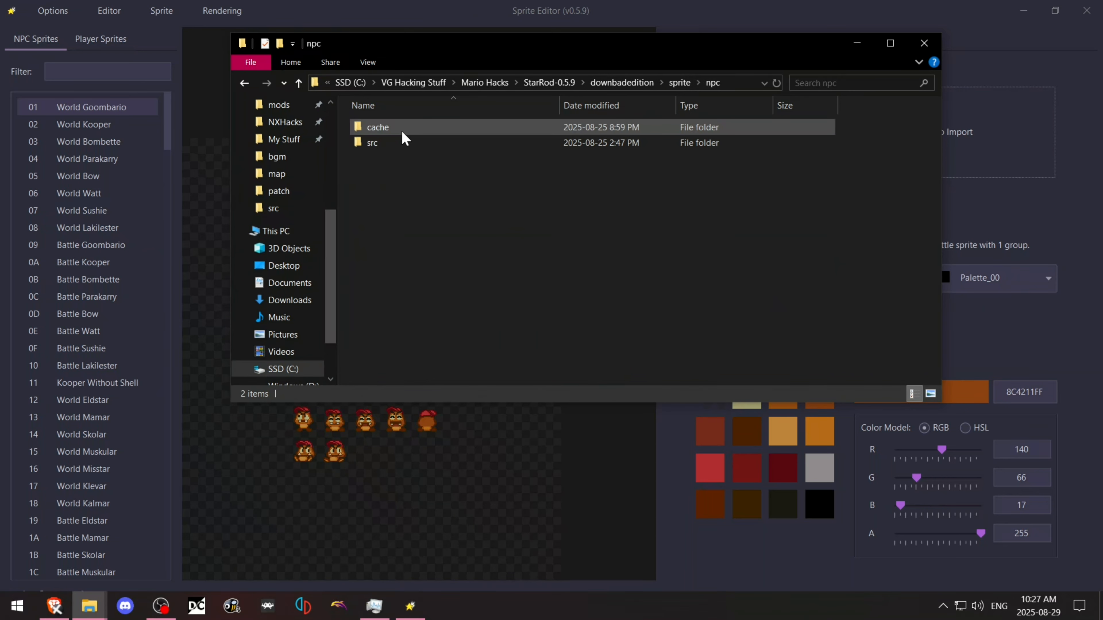
double_click(412, 144)
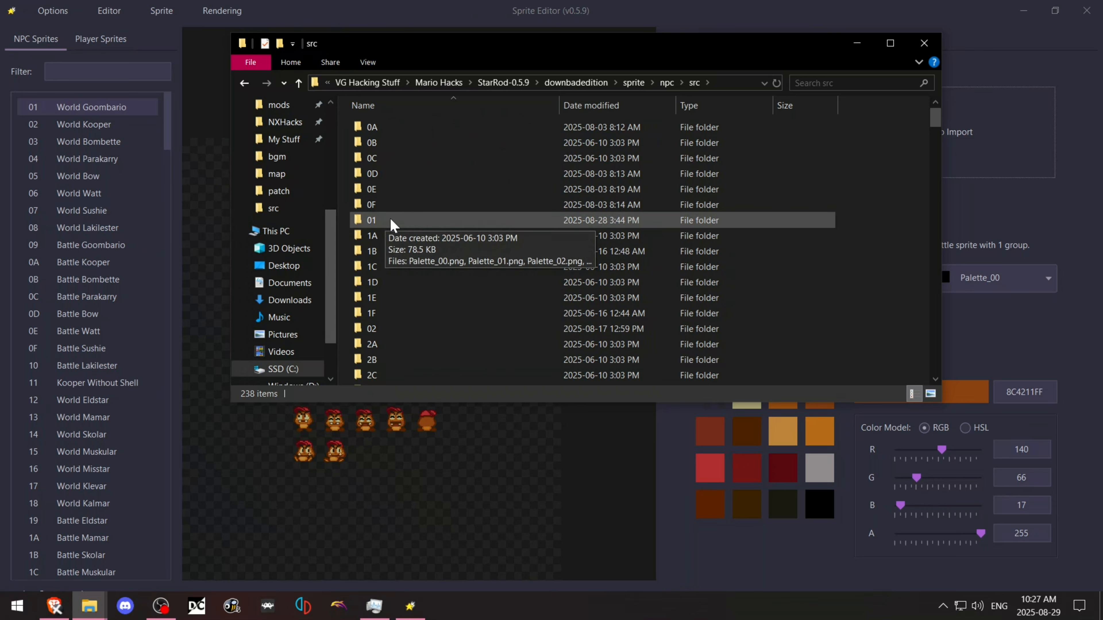
double_click(371, 220)
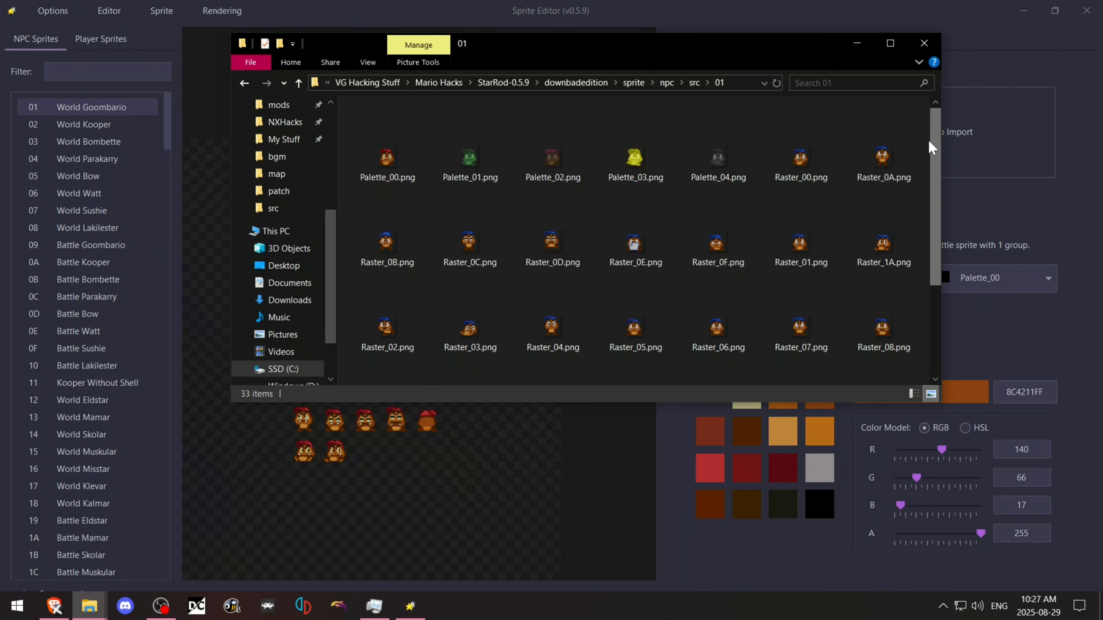
Step: Open SpriteSheet.xml from sprite folder 01 in Notepad++
scroll(941, 234, down, 3)
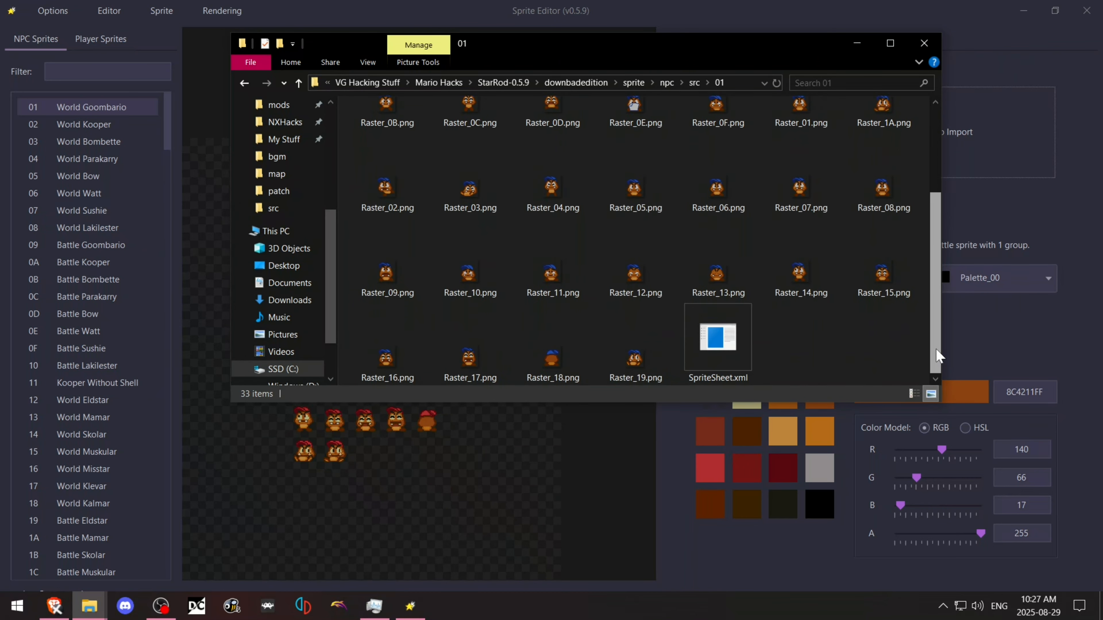
drag(937, 329, 943, 370)
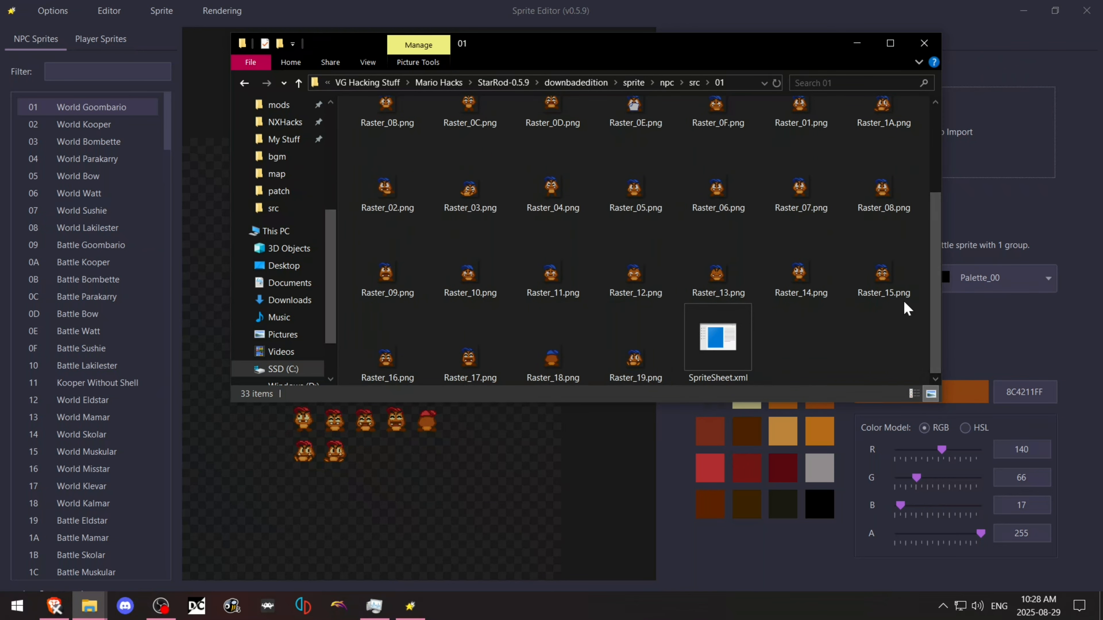
right_click(734, 356)
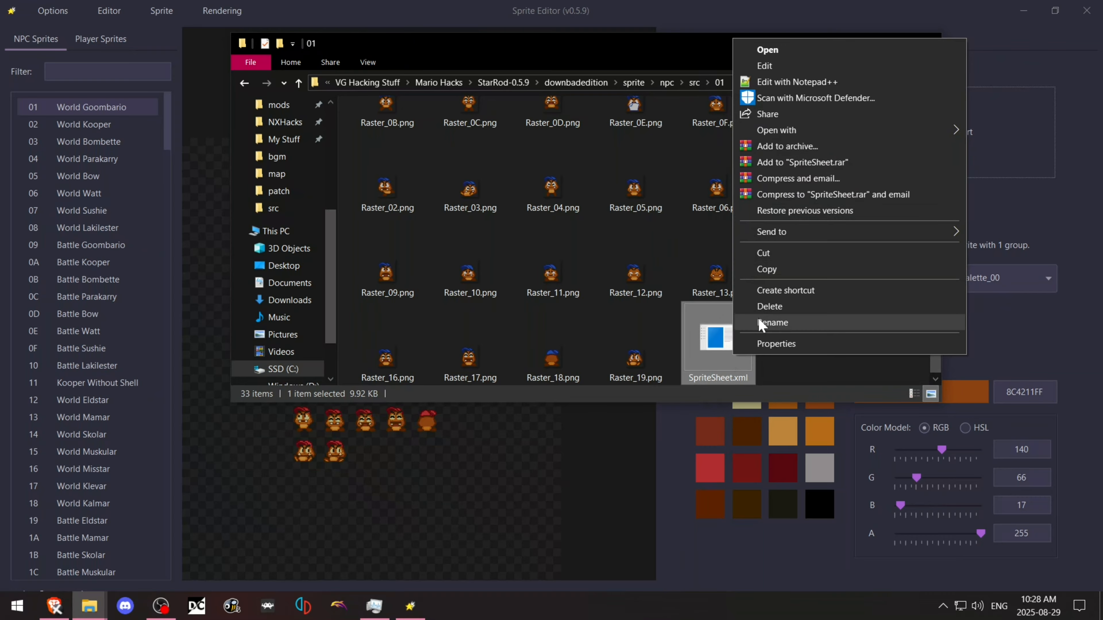
click(781, 85)
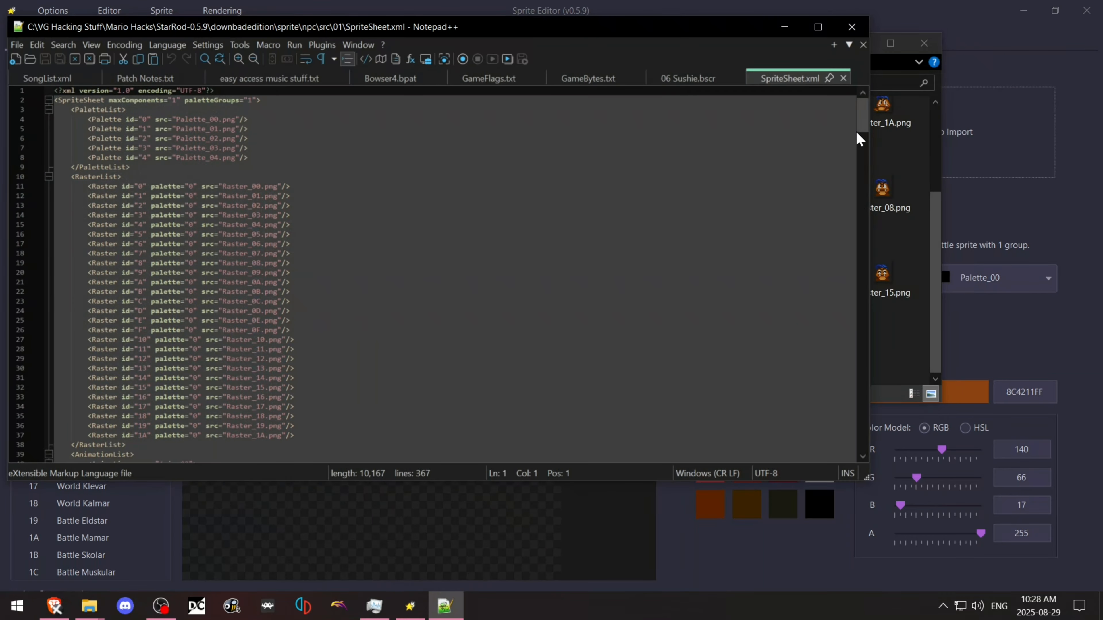
Step: Duplicate the Raster_1A entry onto a new line at the end of the RasterList in SpriteSheet.xml
mouse_move(859, 131)
mouse_down()
mouse_move(862, 153)
mouse_move(862, 137)
mouse_up()
drag(294, 368, 55, 368)
key(ctrl+c)
click(295, 368)
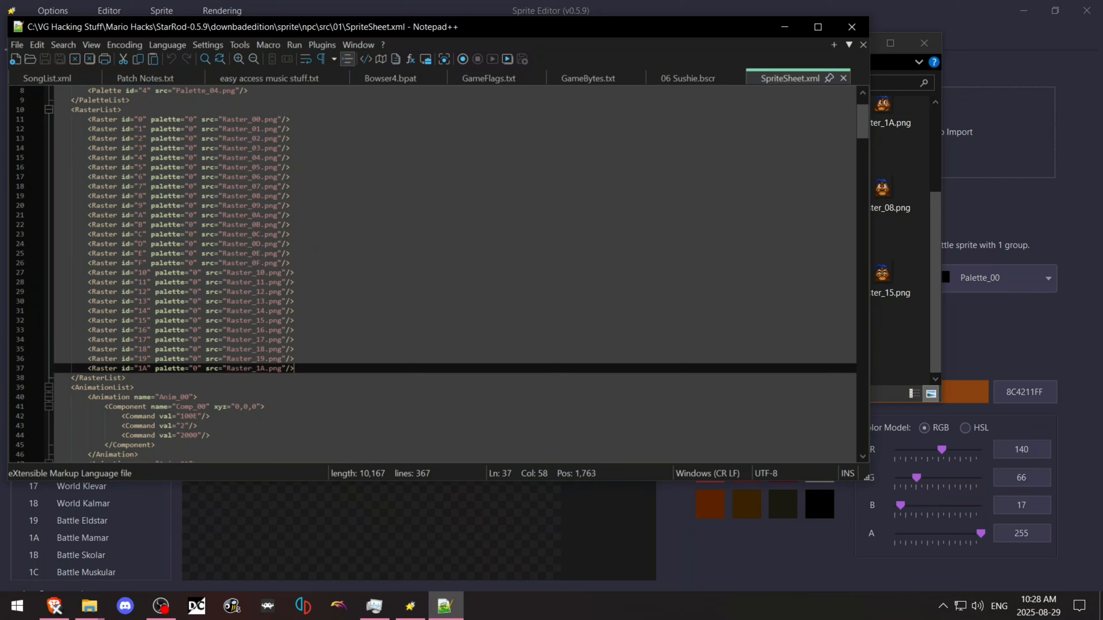
key(Return)
key(ctrl+v)
click(104, 378)
key(BackSpace)
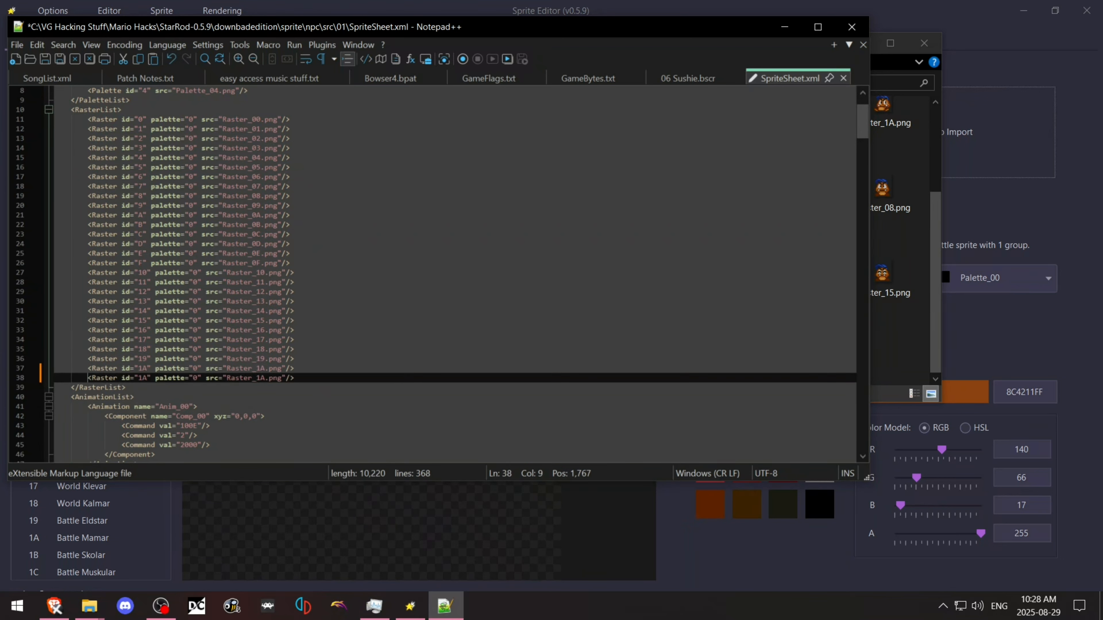
Step: Change the copied raster entry's id to 1B, start editing its source file name, and close Notepad++
click(148, 378)
key(BackSpace)
text(B)
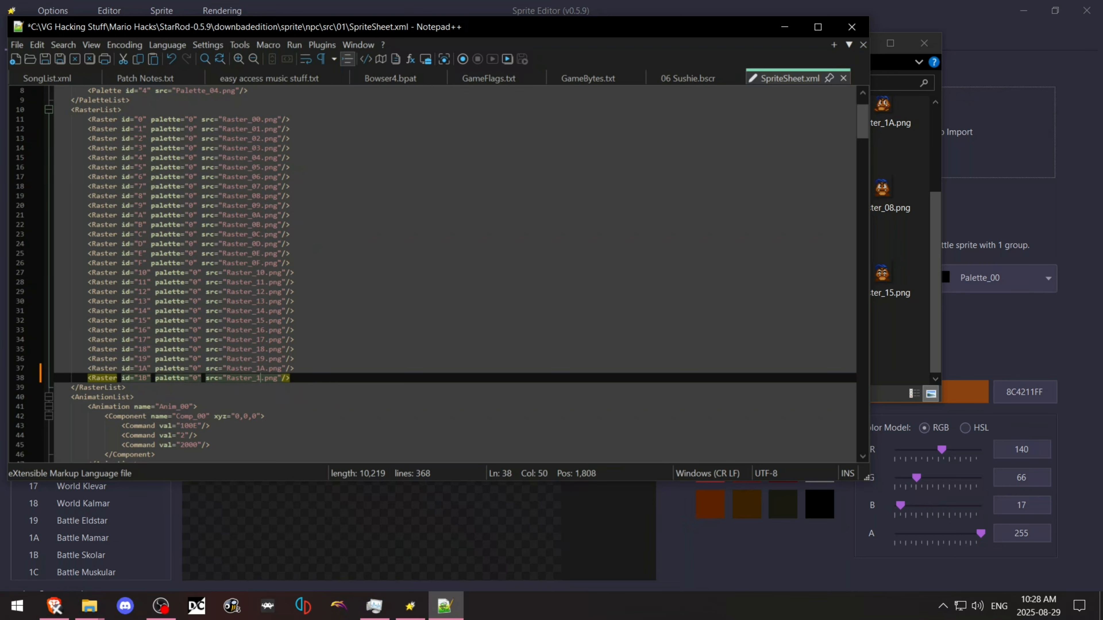
click(852, 27)
click(817, 347)
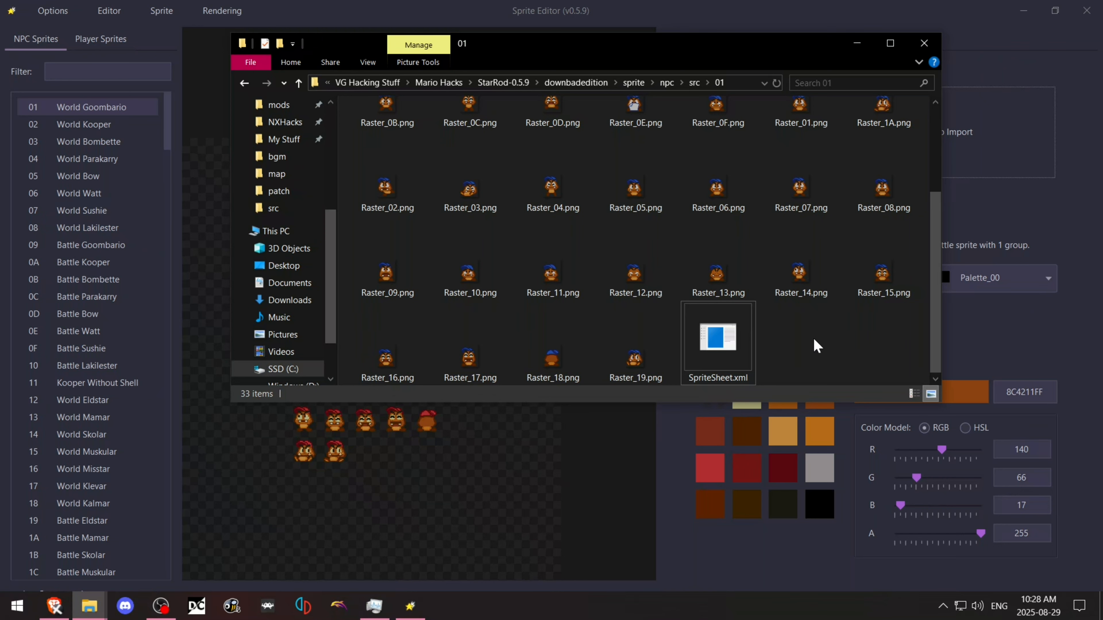
Step: Back in the Sprite Editor, turn on texture filtering to view the sprites and turn it off again
click(161, 18)
click(233, 18)
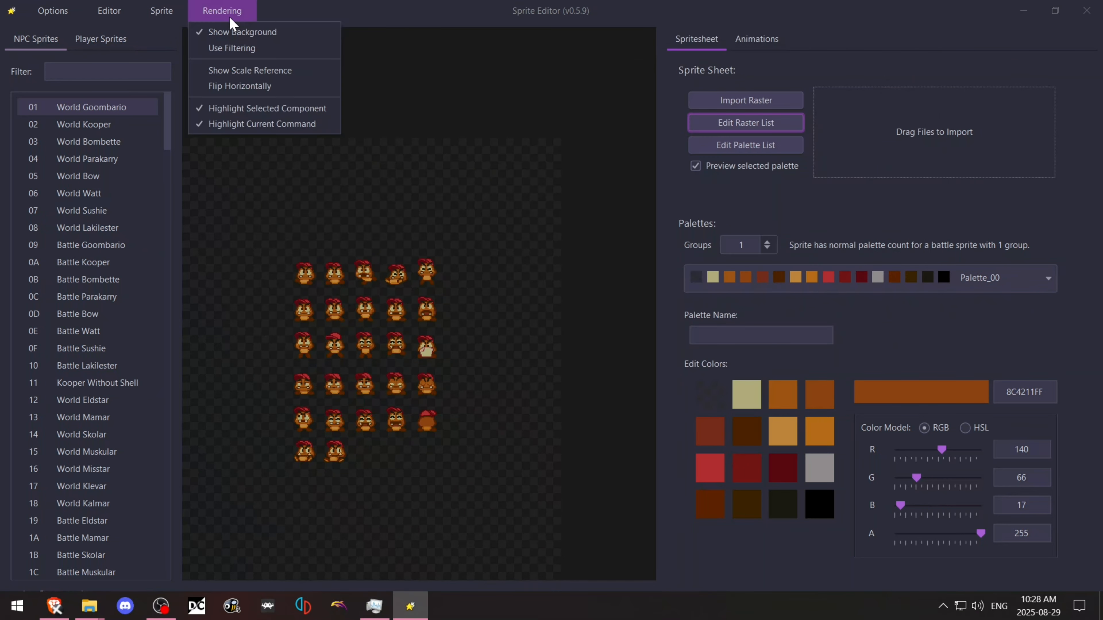
click(232, 48)
scroll(336, 296, up, 2)
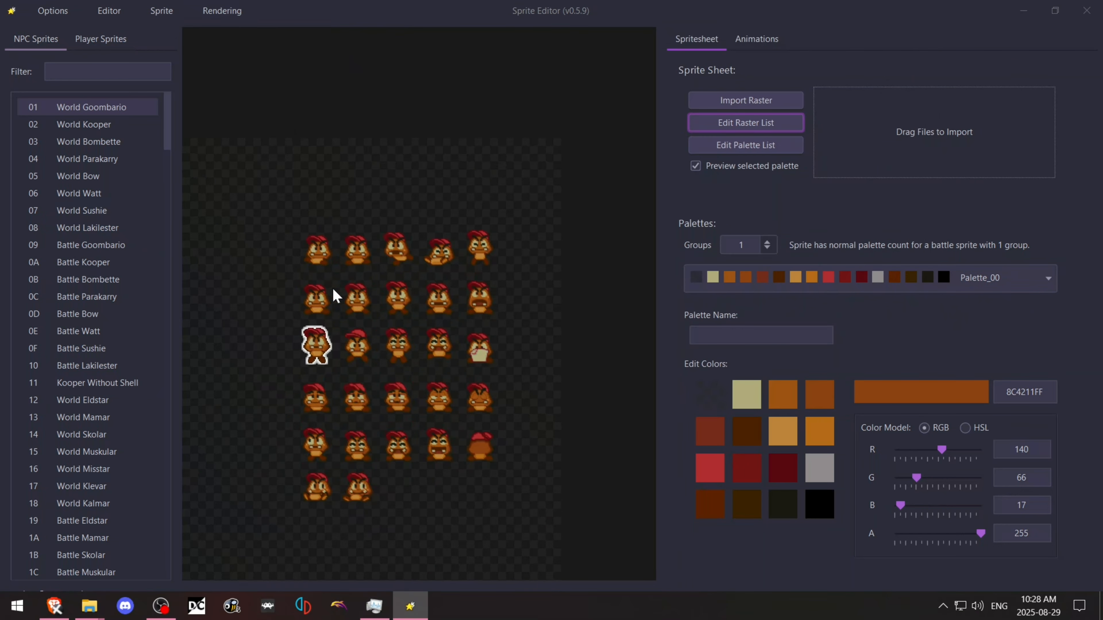
click(223, 18)
click(242, 47)
Step: Hide the viewport background and toggle horizontal flipping on and off
click(210, 11)
click(227, 35)
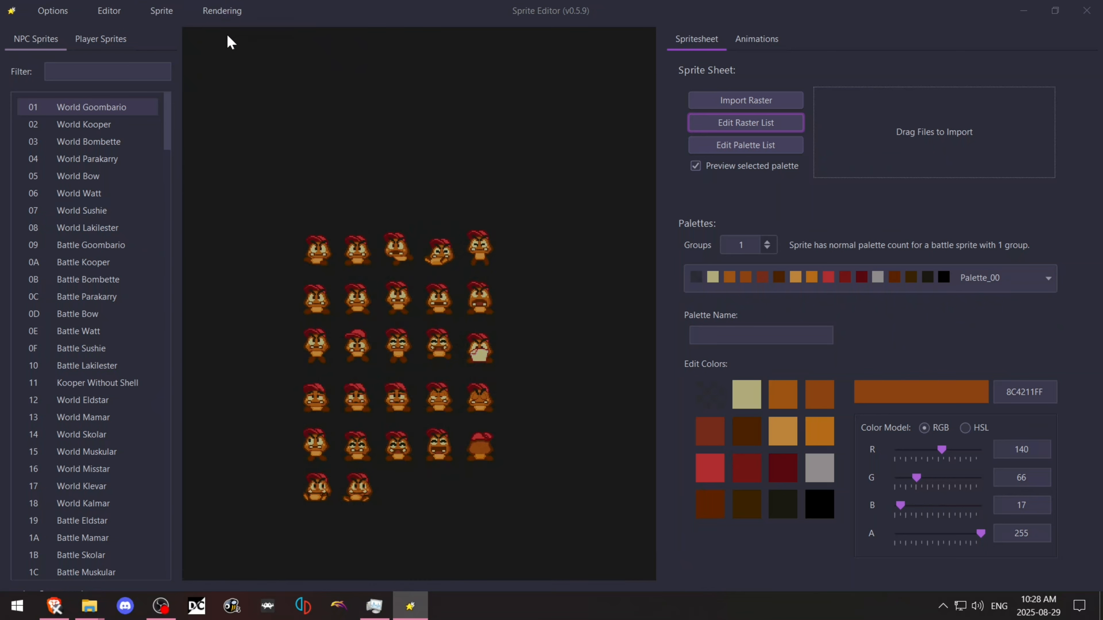
click(222, 11)
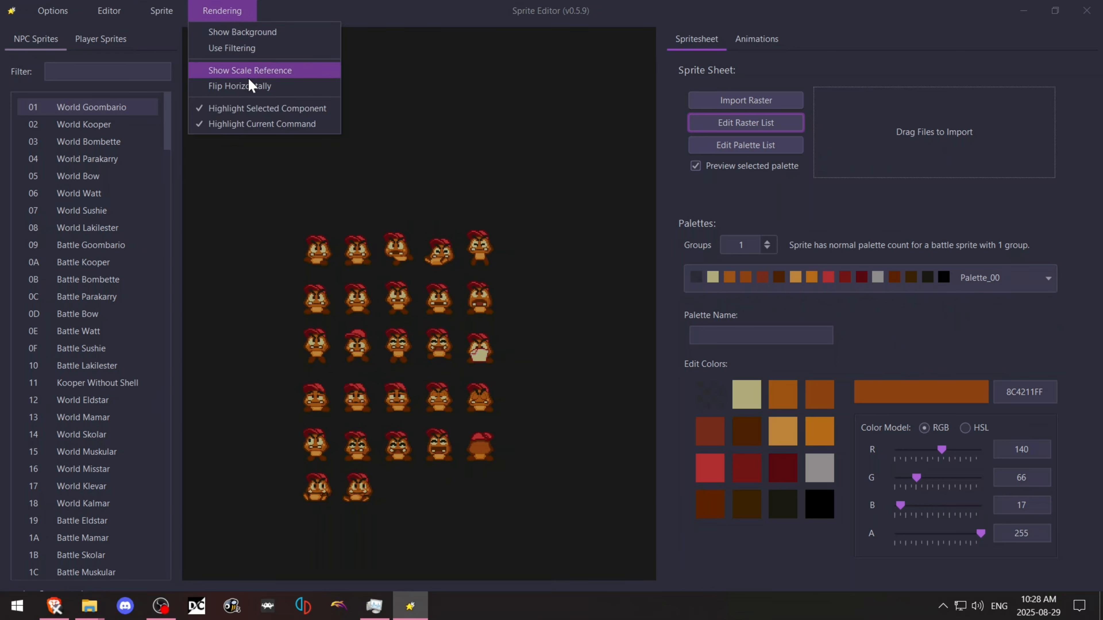
click(257, 87)
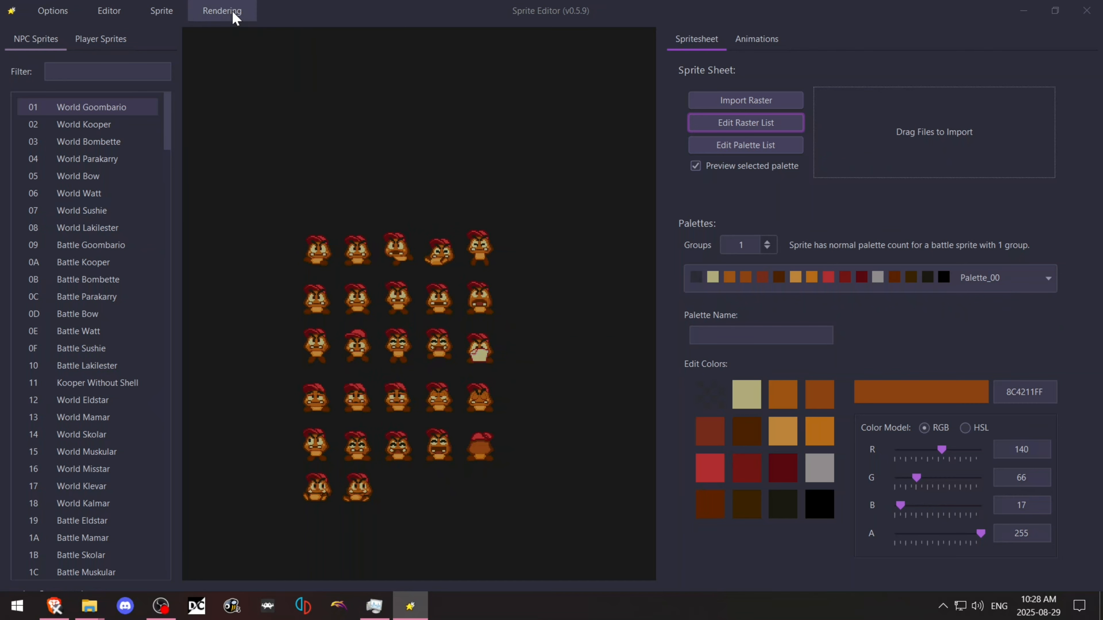
click(222, 10)
click(240, 82)
Step: Show World Goombario's animations, look through the full animation list to its end, and close the list
click(757, 38)
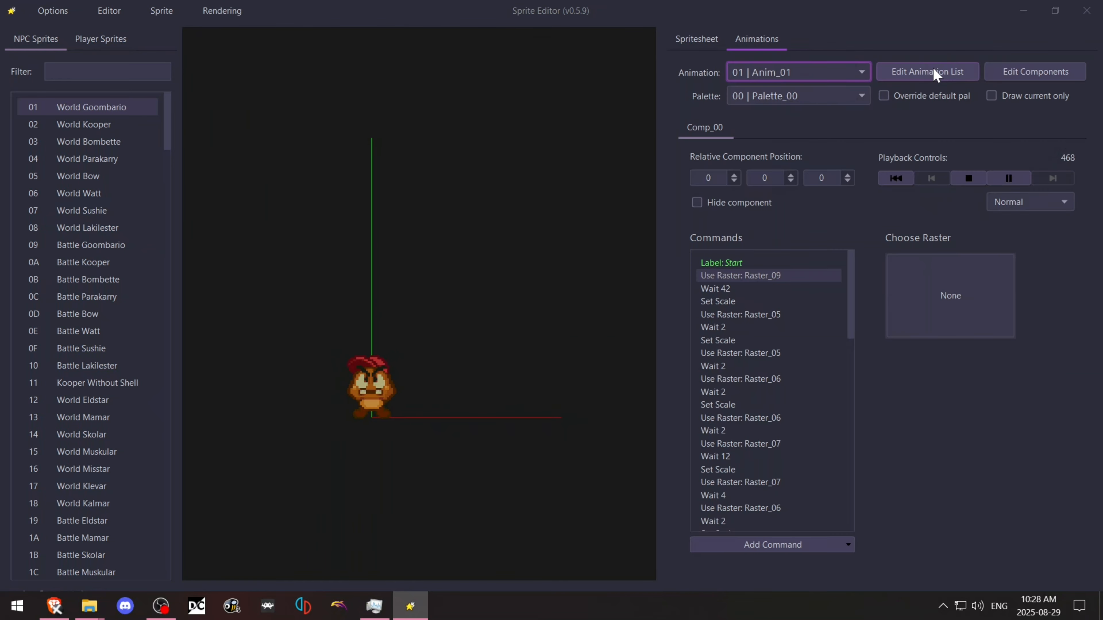
click(911, 72)
drag(647, 302, 649, 348)
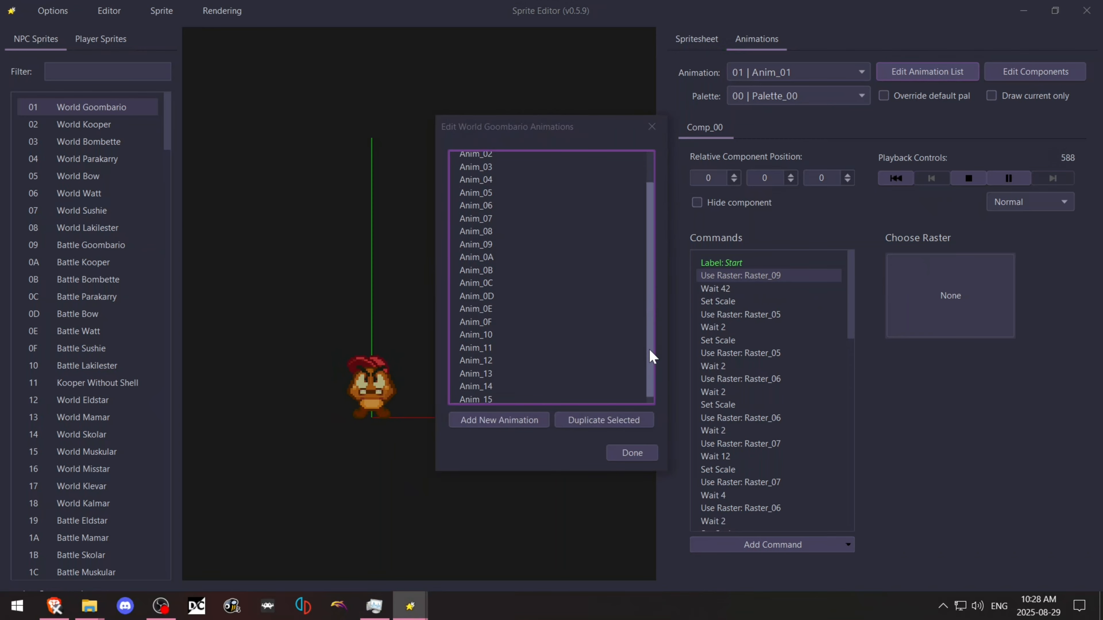
click(457, 393)
click(625, 454)
Step: Switch tools from the Sprite Editor to the Image Editor, minimising the file window, and maximise the Image Editor
click(52, 11)
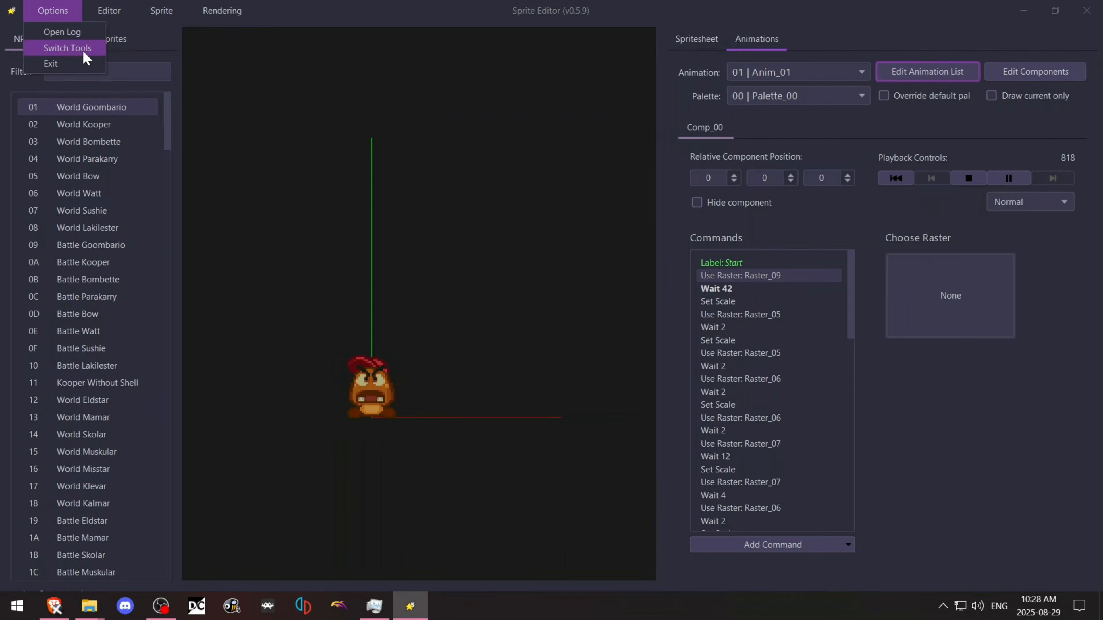
click(82, 49)
click(551, 321)
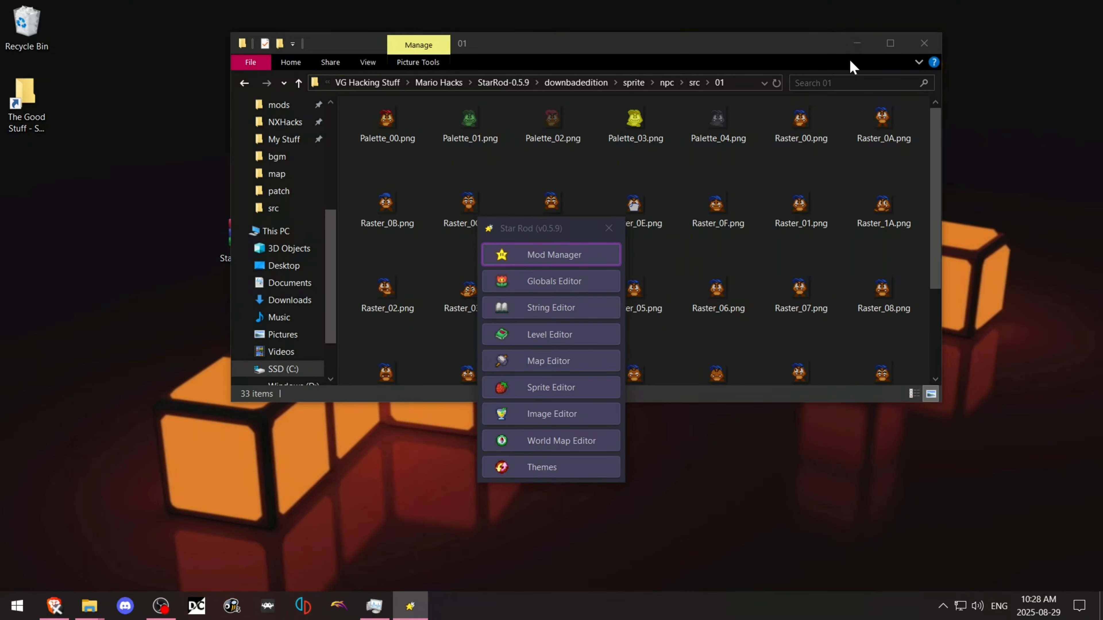
click(857, 43)
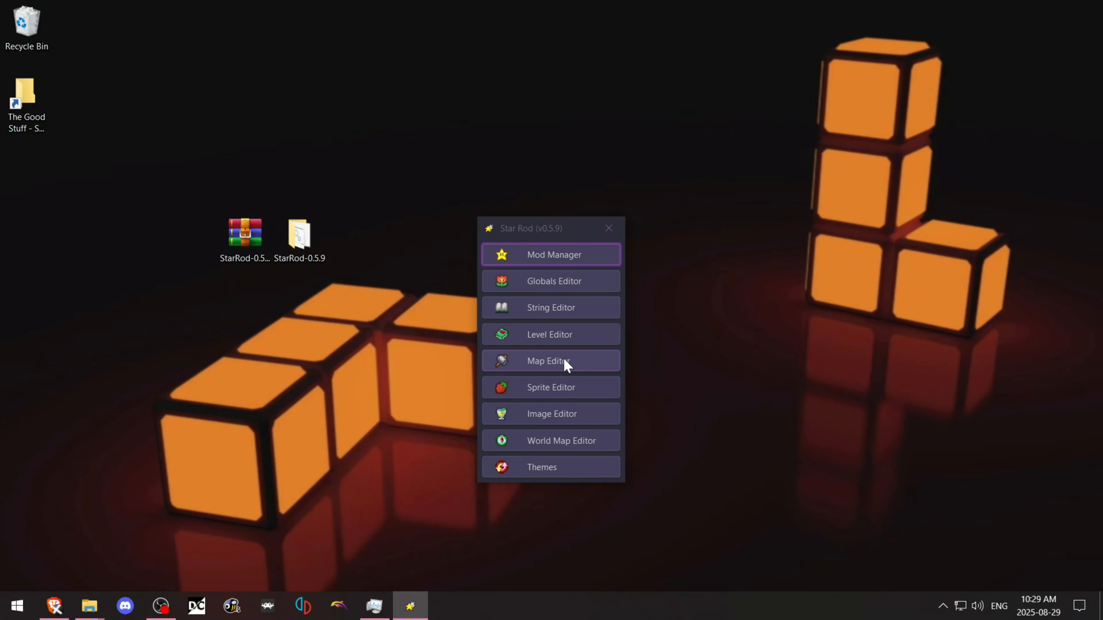
click(577, 414)
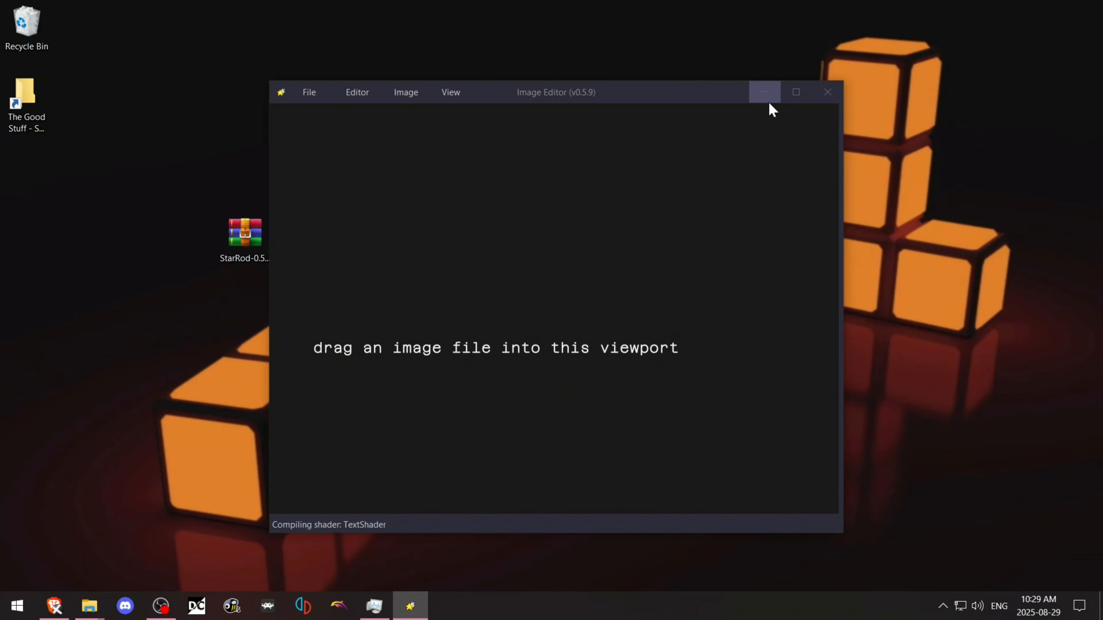
click(796, 92)
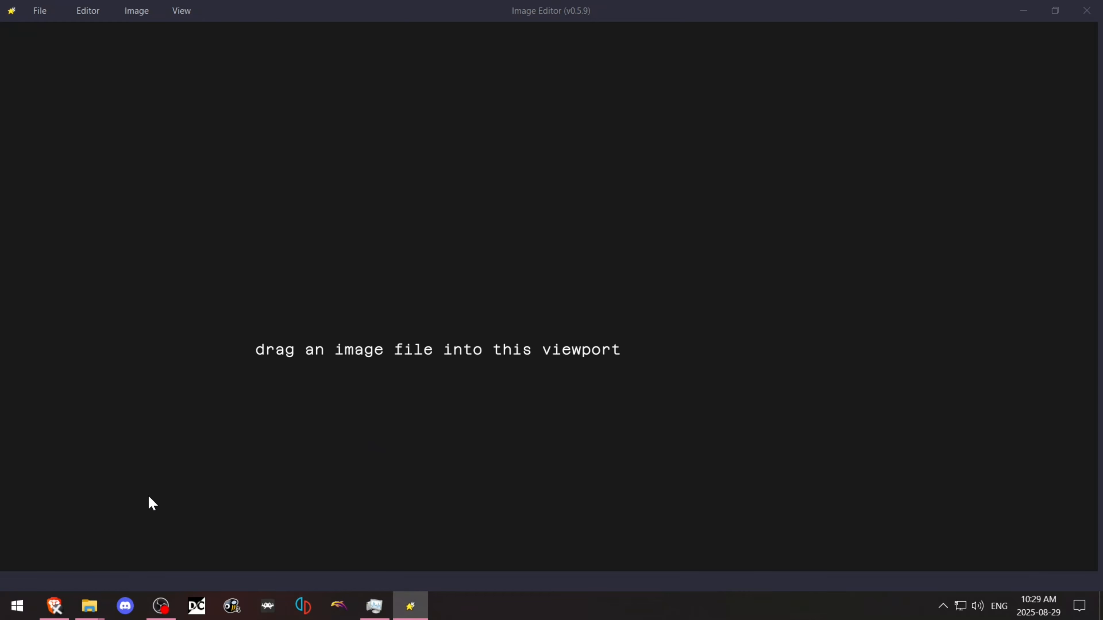
Step: Load Raster_00.png from the sprite's 01 source folder into the Image Editor viewport
mouse_move(100, 602)
click(206, 566)
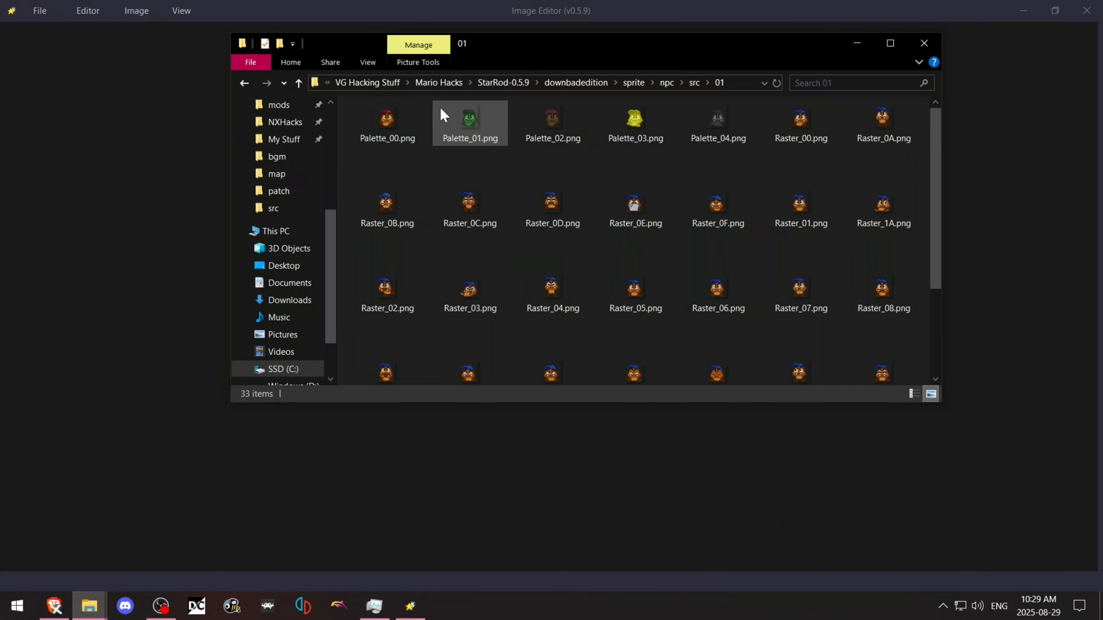
drag(820, 121, 130, 357)
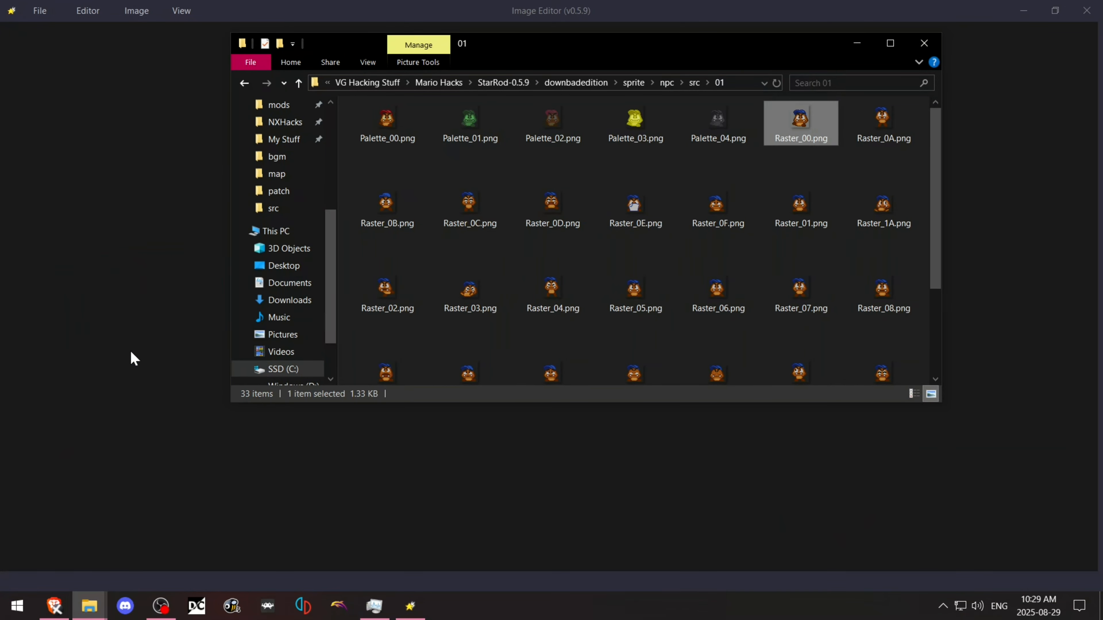
click(502, 337)
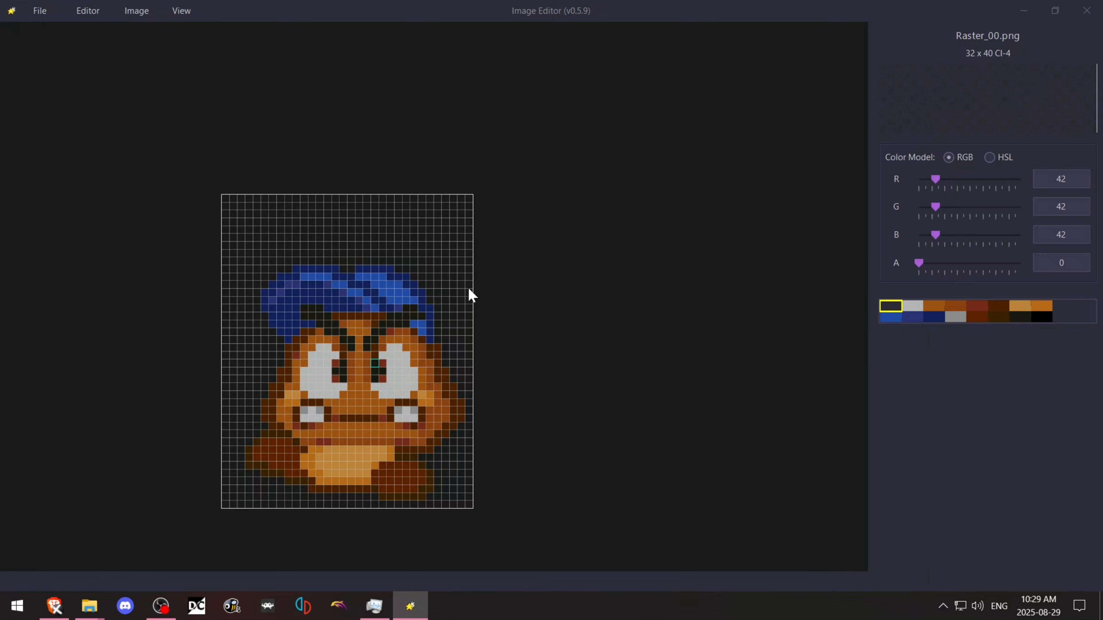
Step: Turn the pixel grid off, on and off again to view the sprite without grid lines
click(176, 16)
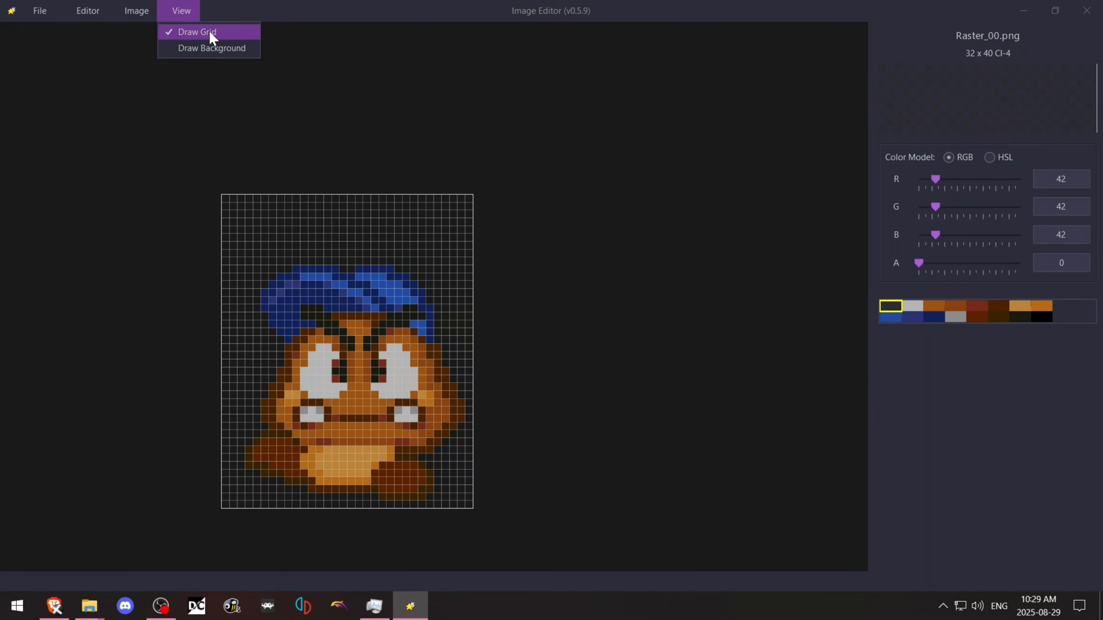
click(212, 38)
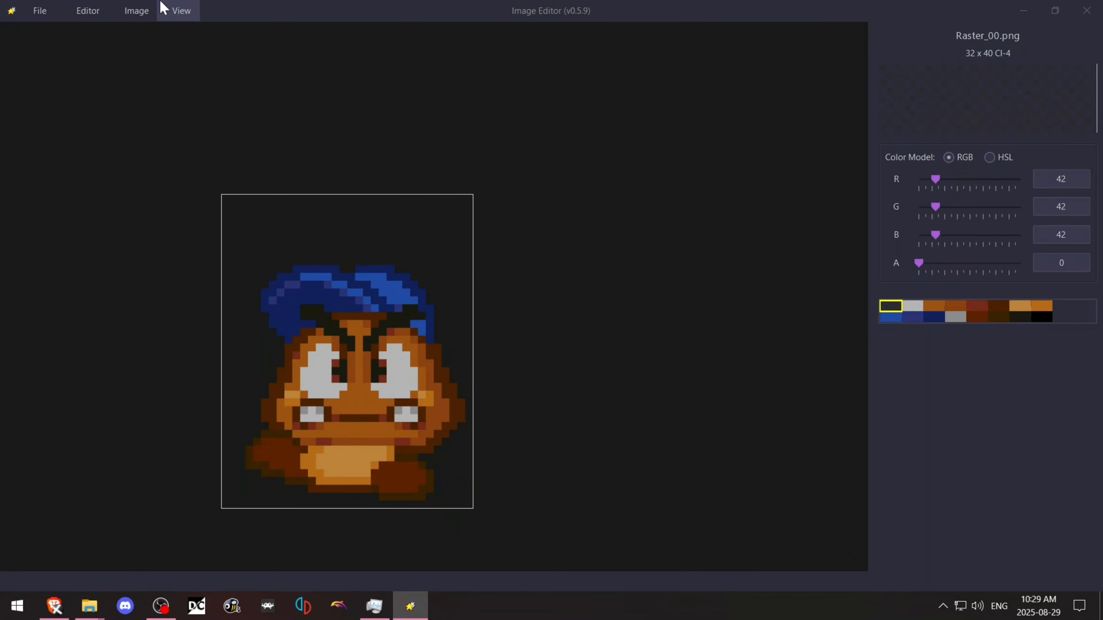
click(191, 13)
click(208, 37)
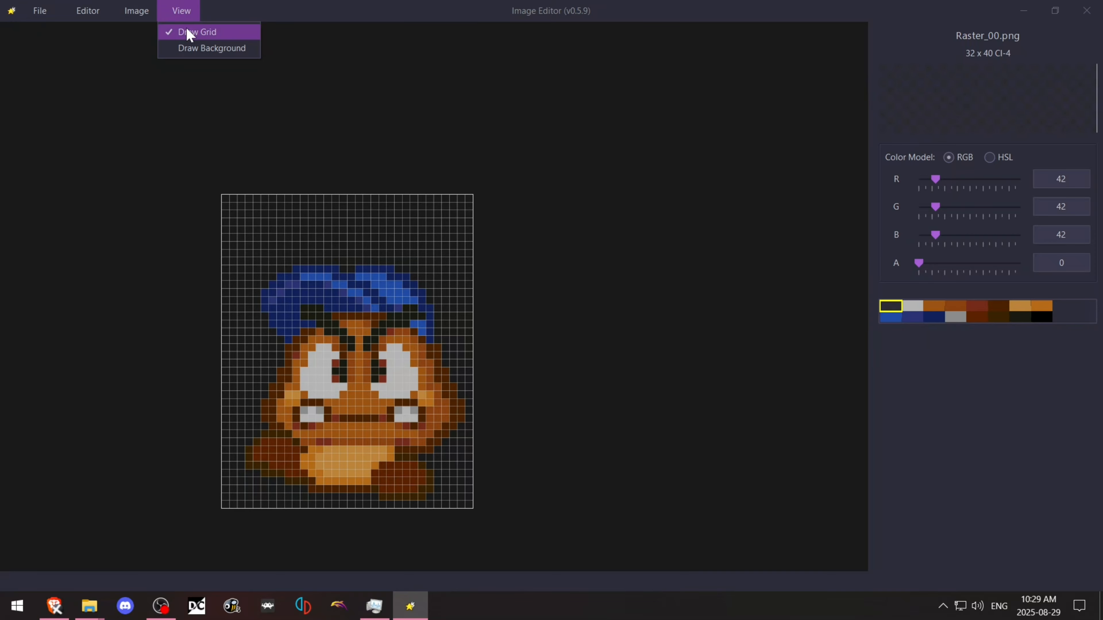
click(191, 32)
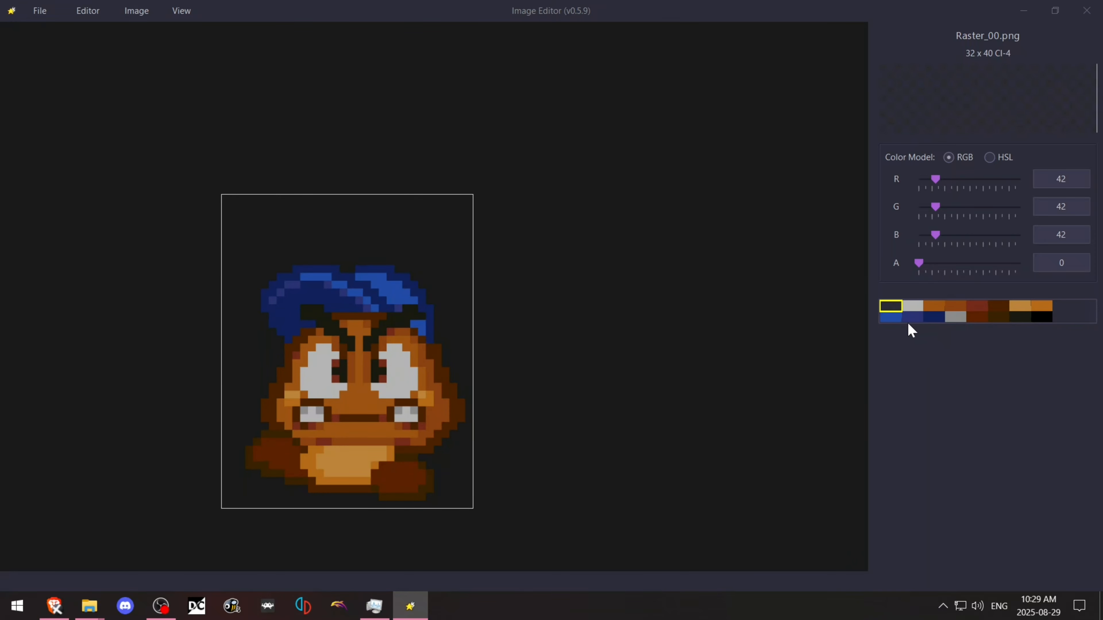
Step: Try painting pixels on the side of Goombario's head with the light grey palette colour, and undo the stroke
click(912, 306)
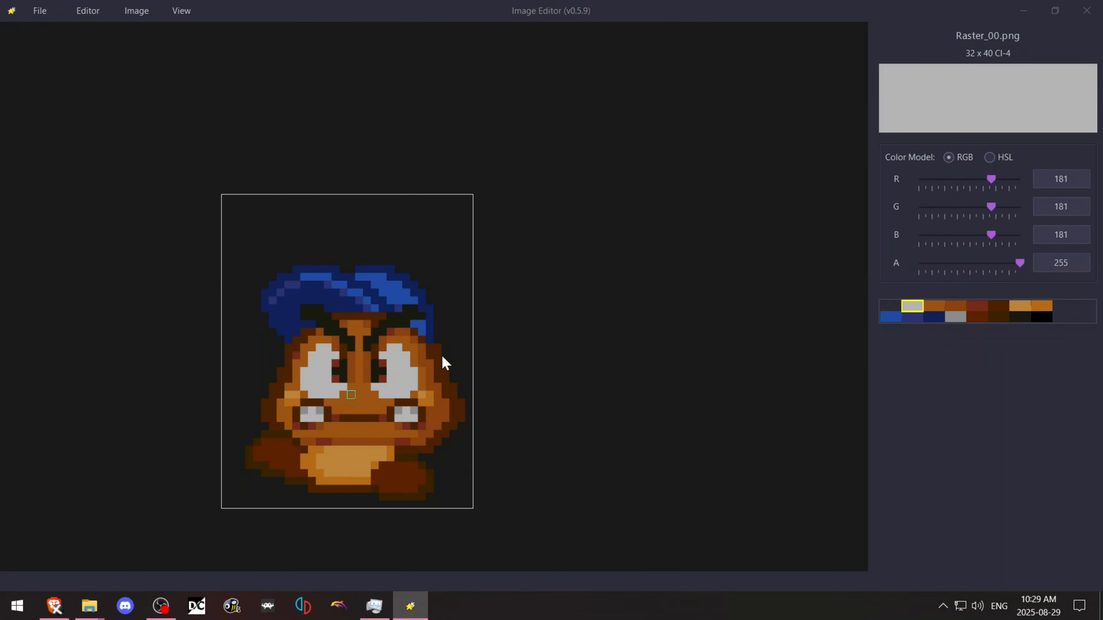
mouse_move(441, 357)
mouse_down()
mouse_move(453, 358)
mouse_move(438, 363)
mouse_up()
key(ctrl+z)
Step: Open the Image Editor's list of controls and shortcuts
click(88, 11)
click(103, 39)
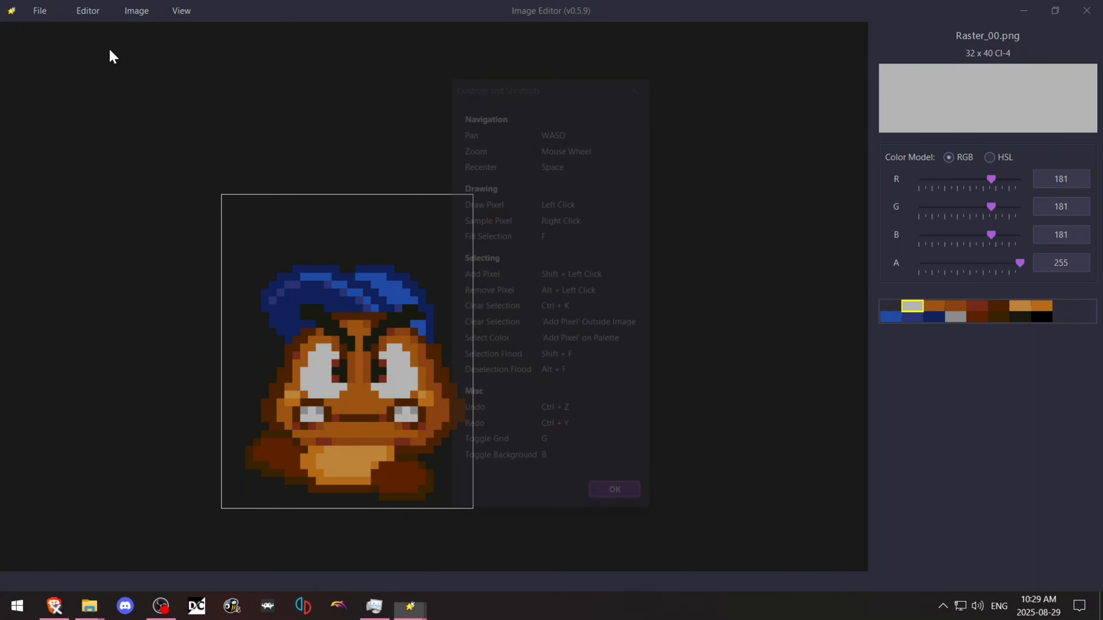